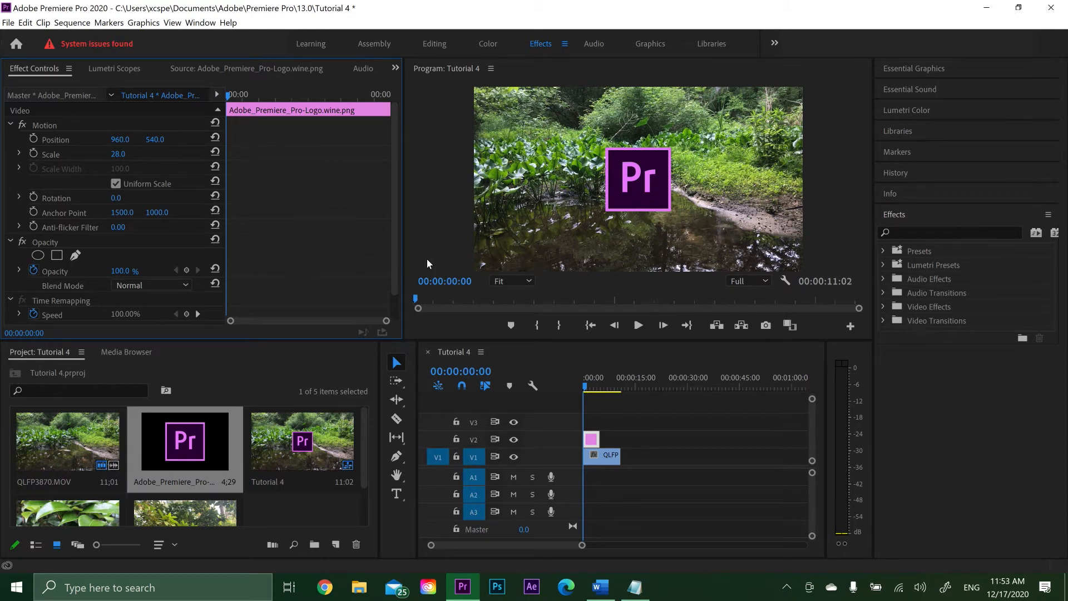
# Step: Keyframe the logo's vertical position from 679 at the clip's start to 404 at 00:00:04:00, and play back the motion
pyautogui.moveTo(155, 140)
pyautogui.mouseDown()
pyautogui.moveTo(240, 139)
pyautogui.moveTo(89, 139)
pyautogui.moveTo(217, 139)
pyautogui.moveTo(171, 139)
pyautogui.mouseUp()
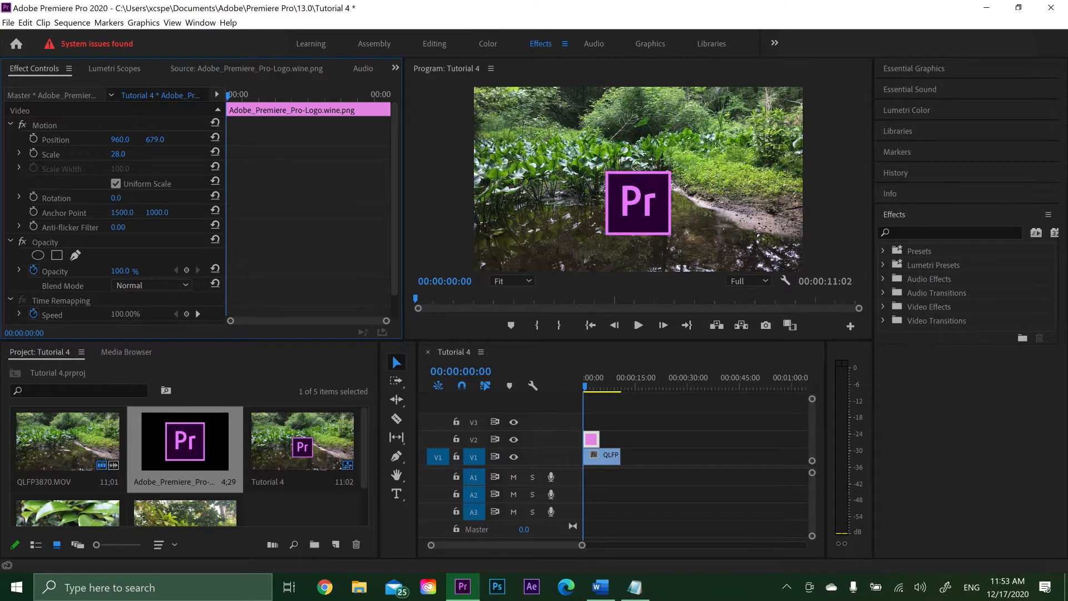
pyautogui.click(33, 138)
pyautogui.click(596, 386)
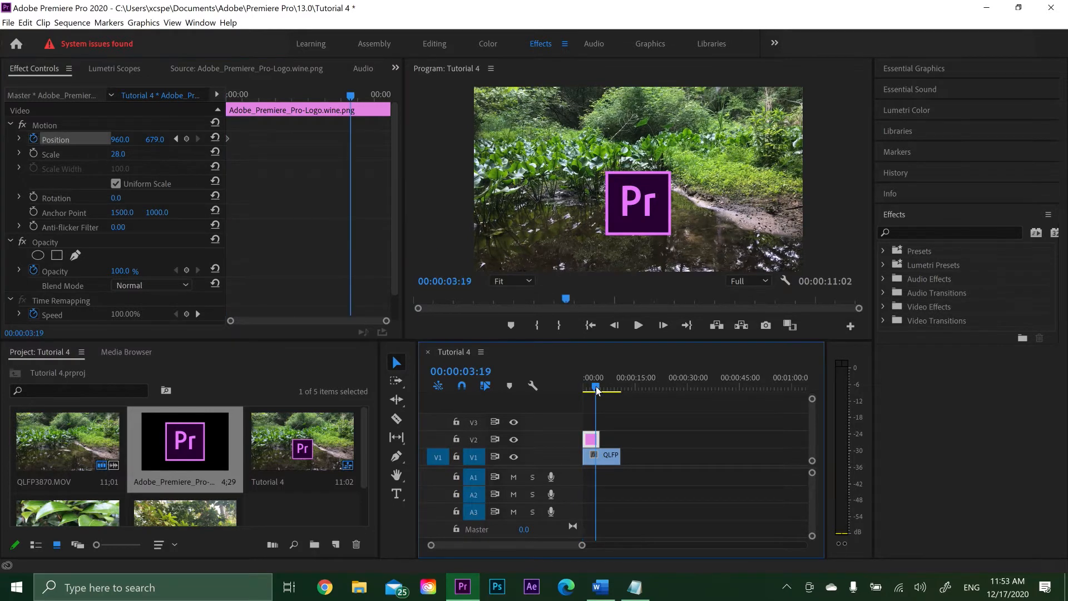
pyautogui.moveTo(597, 387)
pyautogui.mouseDown()
pyautogui.moveTo(575, 388)
pyautogui.moveTo(598, 390)
pyautogui.mouseUp()
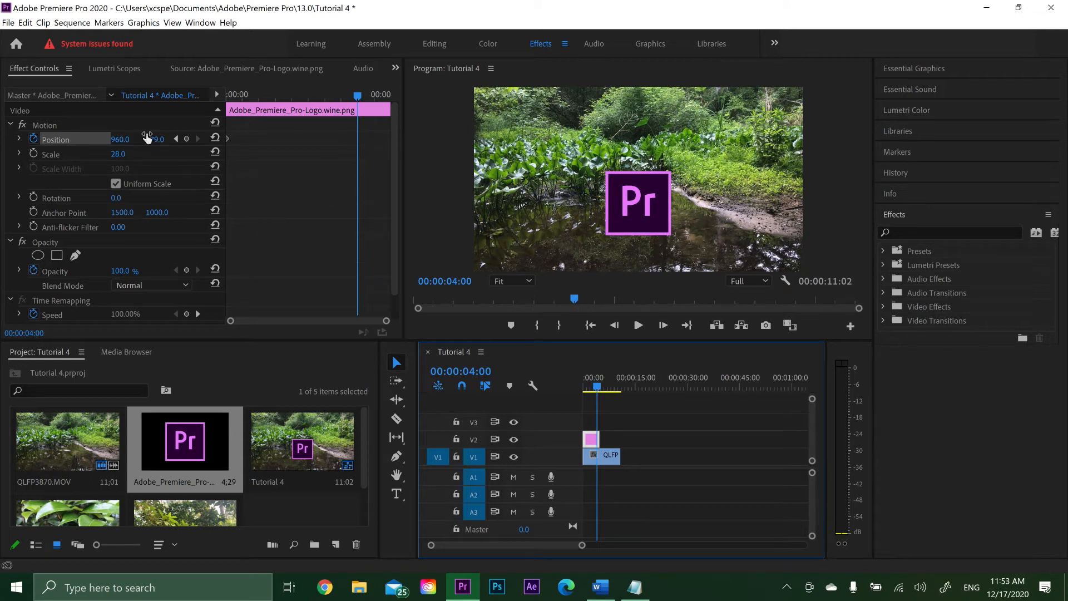
pyautogui.moveTo(149, 141); pyautogui.dragTo(20, 140)
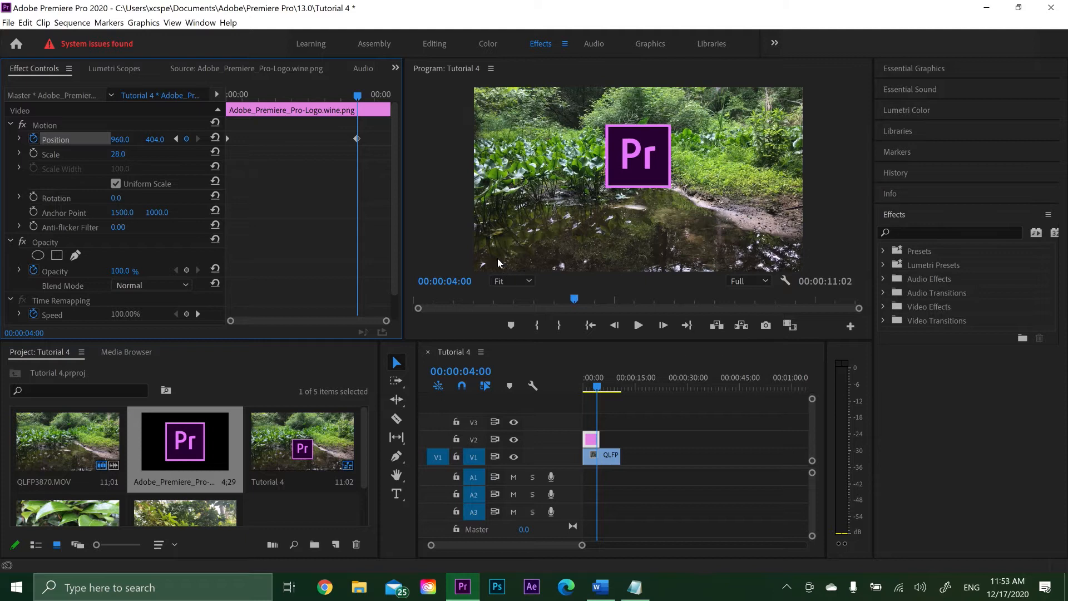
pyautogui.moveTo(594, 385); pyautogui.dragTo(538, 389)
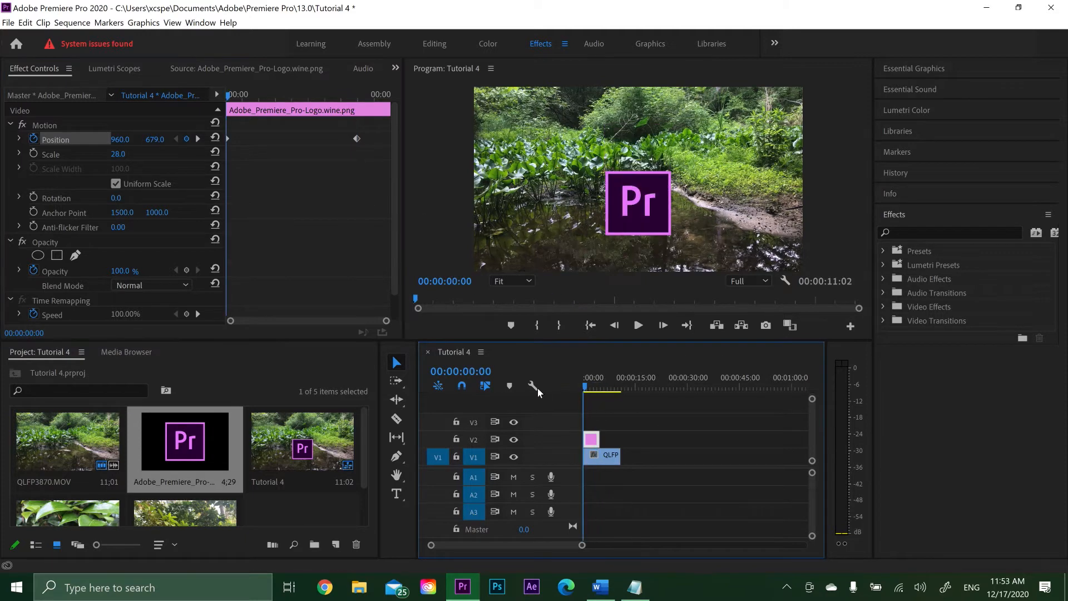
pyautogui.click(638, 325)
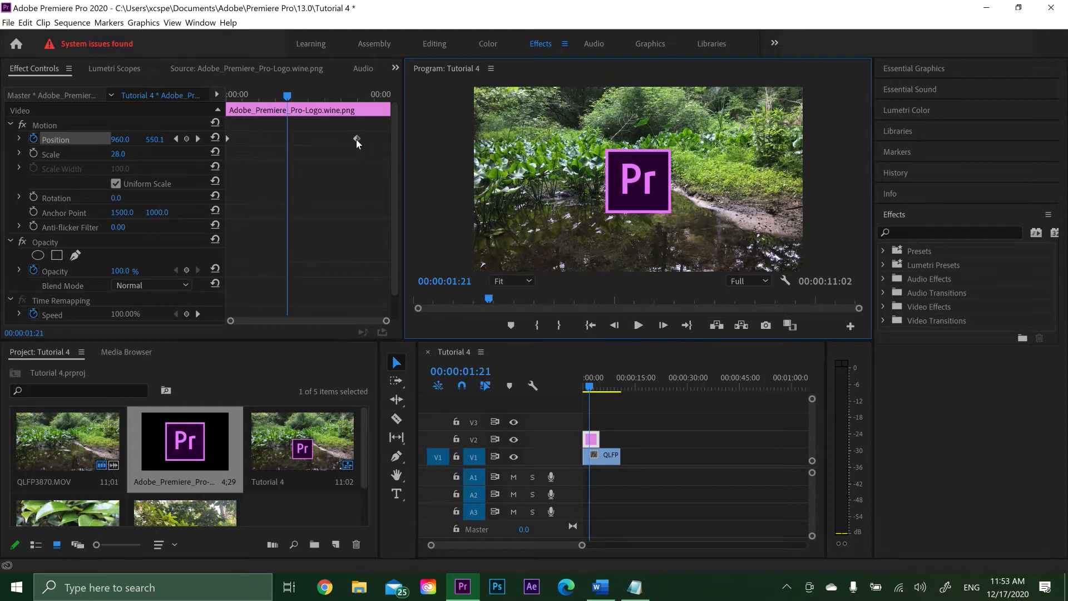
# Step: Speed up the logo's motion by moving its ending position keyframe earlier to about 1.5 seconds, replaying the animation between adjustments
pyautogui.moveTo(358, 143); pyautogui.dragTo(326, 143)
pyautogui.click(591, 391)
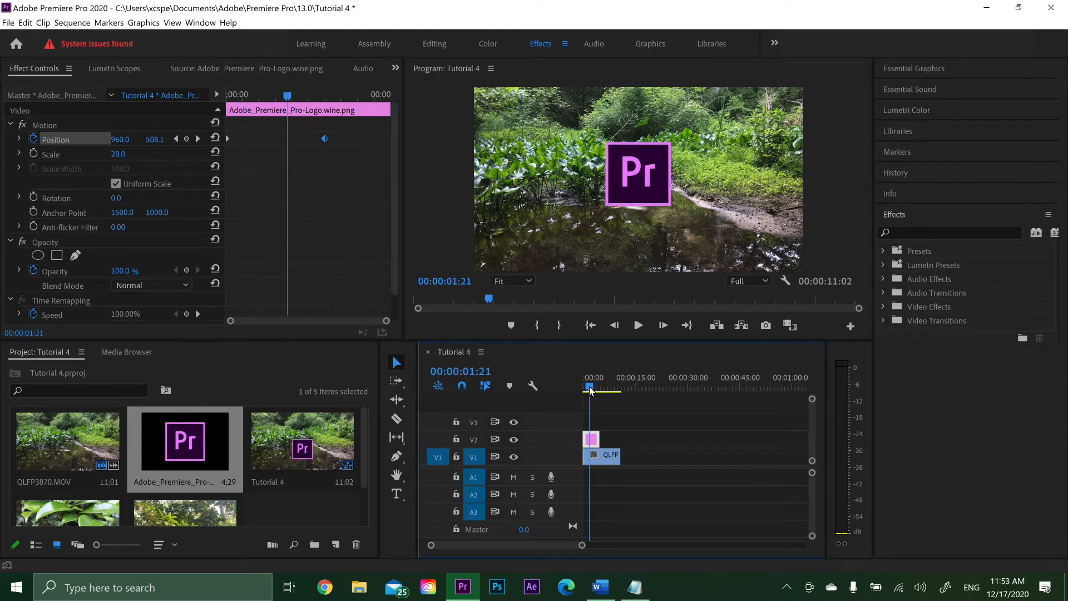
pyautogui.press('Home')
pyautogui.click(637, 325)
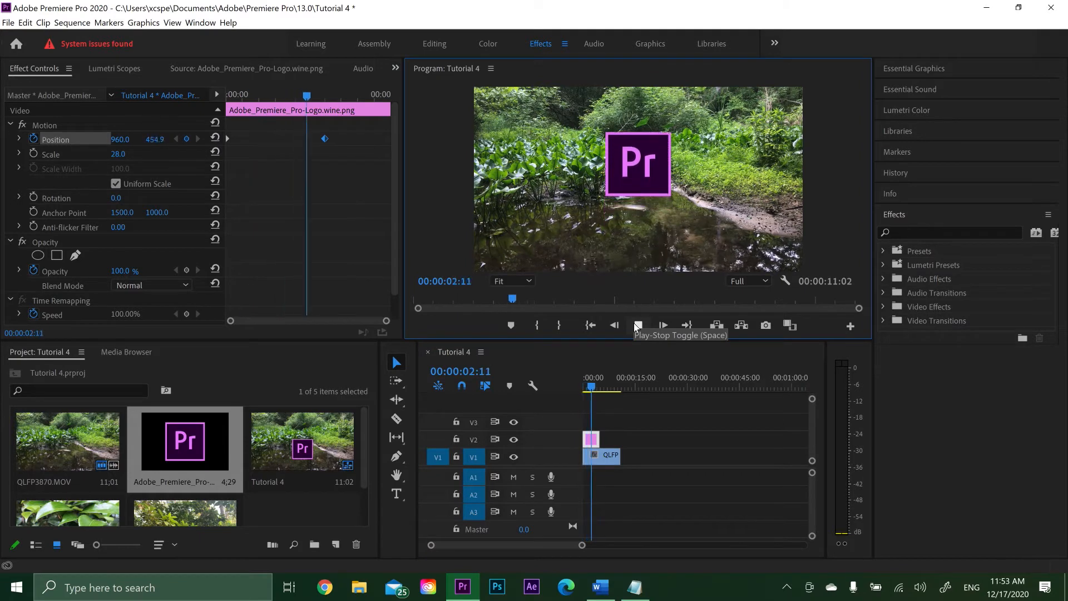
pyautogui.click(635, 324)
pyautogui.moveTo(325, 139); pyautogui.dragTo(278, 142)
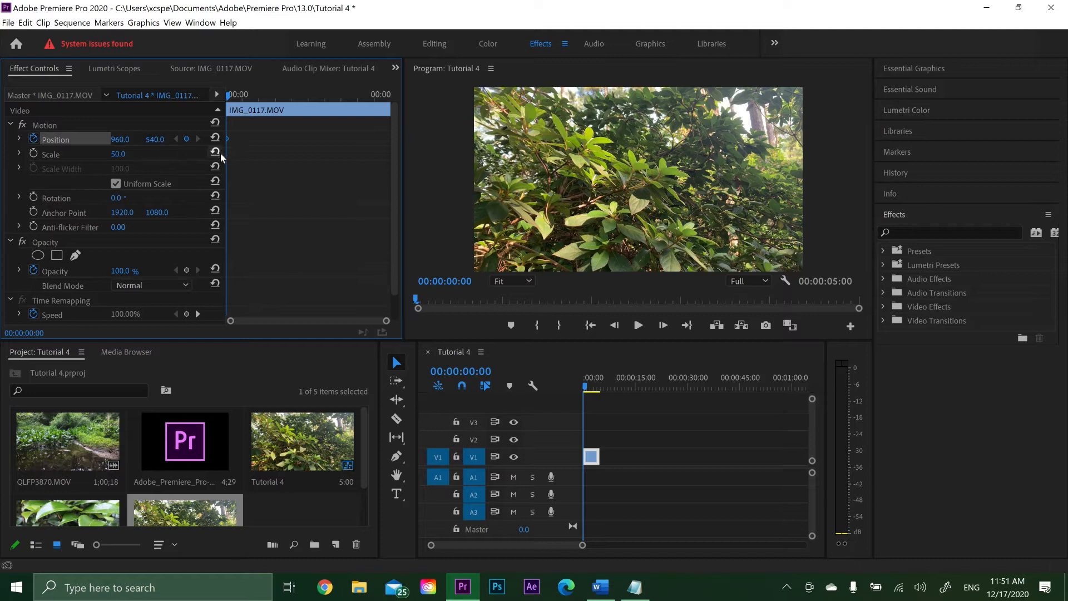
# Step: Animate IMG_0117.MOV with start keyframes and keyframes at 00:00:03:10 for scale 100, rotation 36° and a rightward position shift, and preview it
pyautogui.click(34, 154)
pyautogui.click(35, 197)
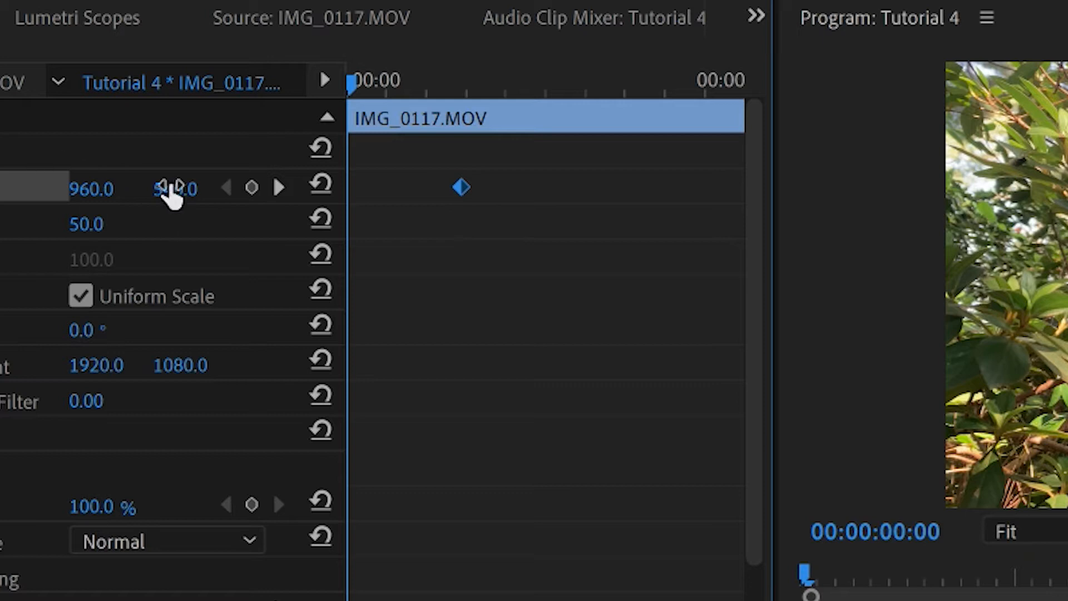
pyautogui.moveTo(462, 188); pyautogui.dragTo(260, 195)
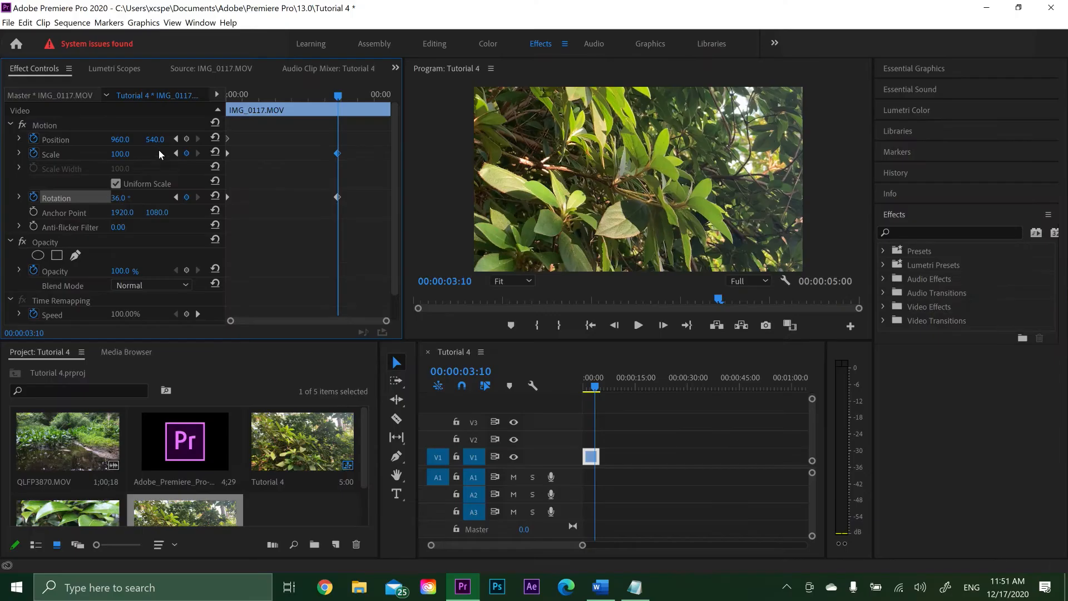
pyautogui.moveTo(123, 140); pyautogui.dragTo(127, 139)
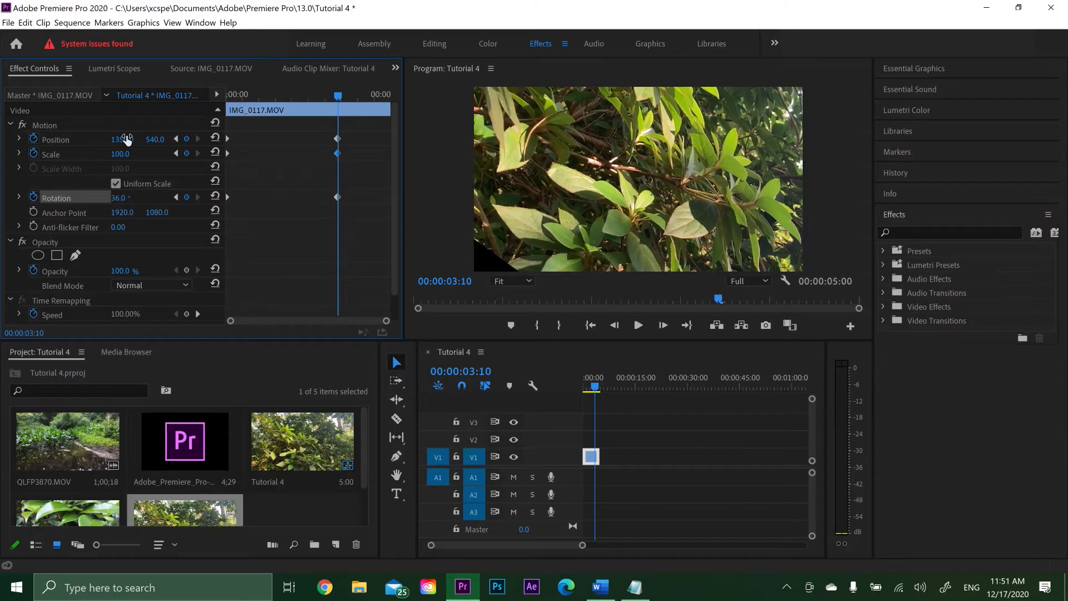
pyautogui.moveTo(336, 96); pyautogui.dragTo(116, 109)
pyautogui.press('space')
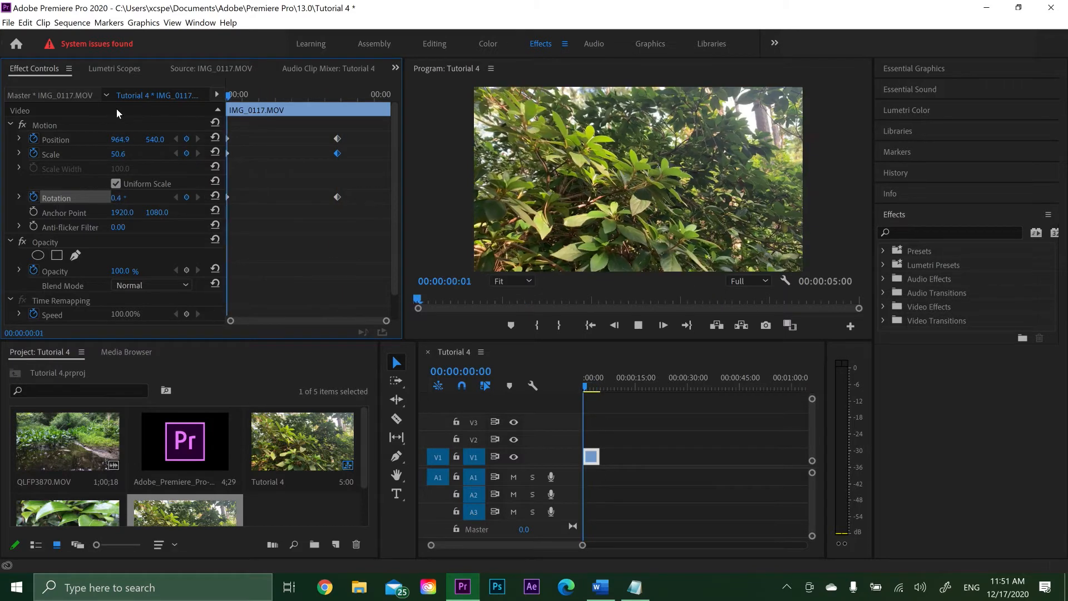
pyautogui.press('space')
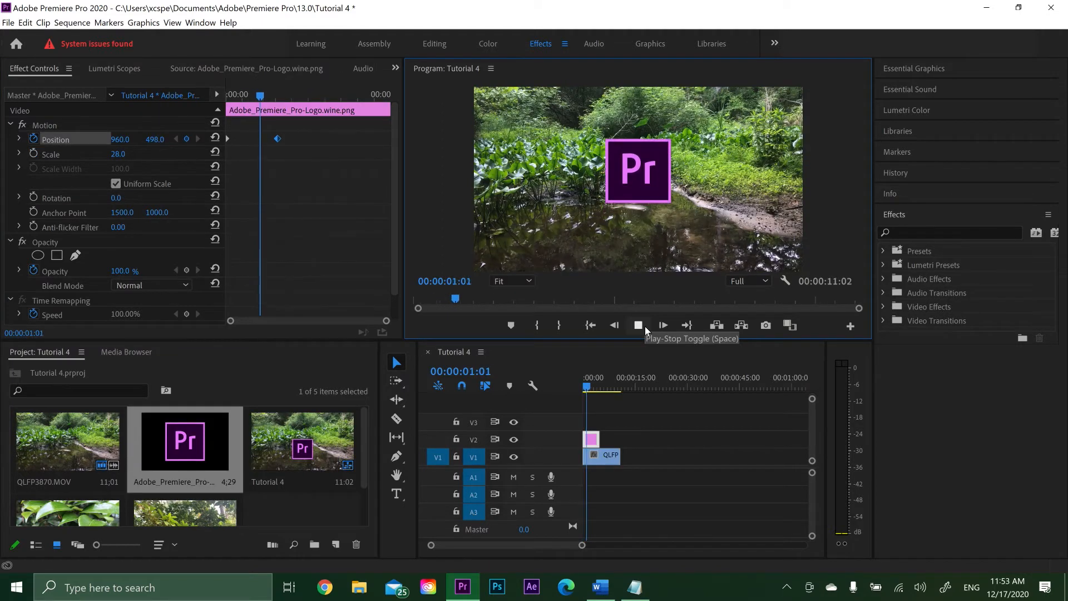
# Step: Apply Ease In temporal interpolation to the logo's first position keyframe and Ease Out to its second
pyautogui.click(646, 326)
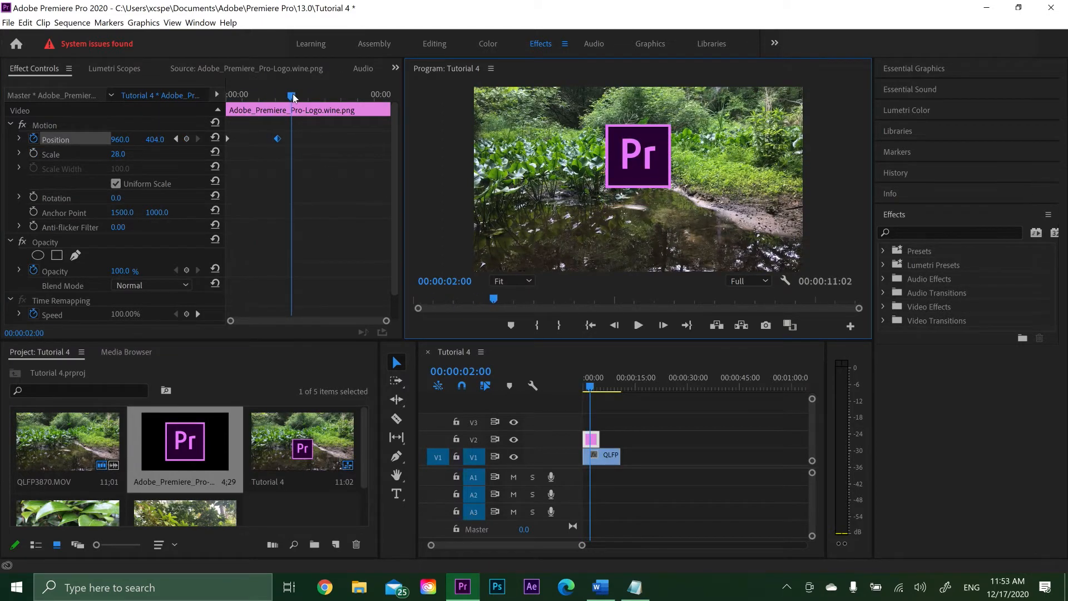
pyautogui.moveTo(281, 96); pyautogui.dragTo(200, 121)
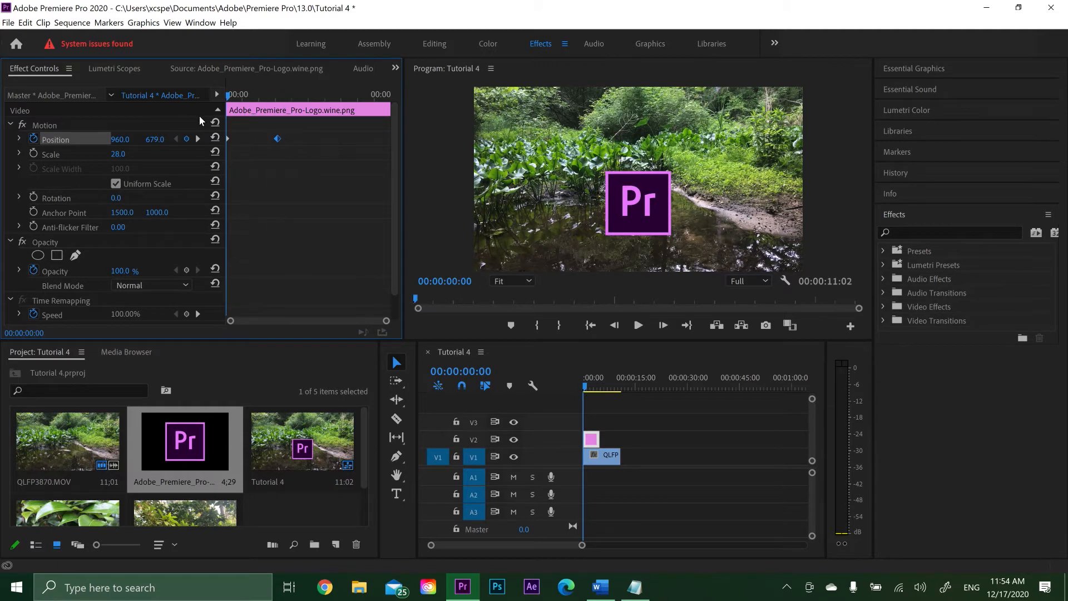
pyautogui.rightClick(276, 141)
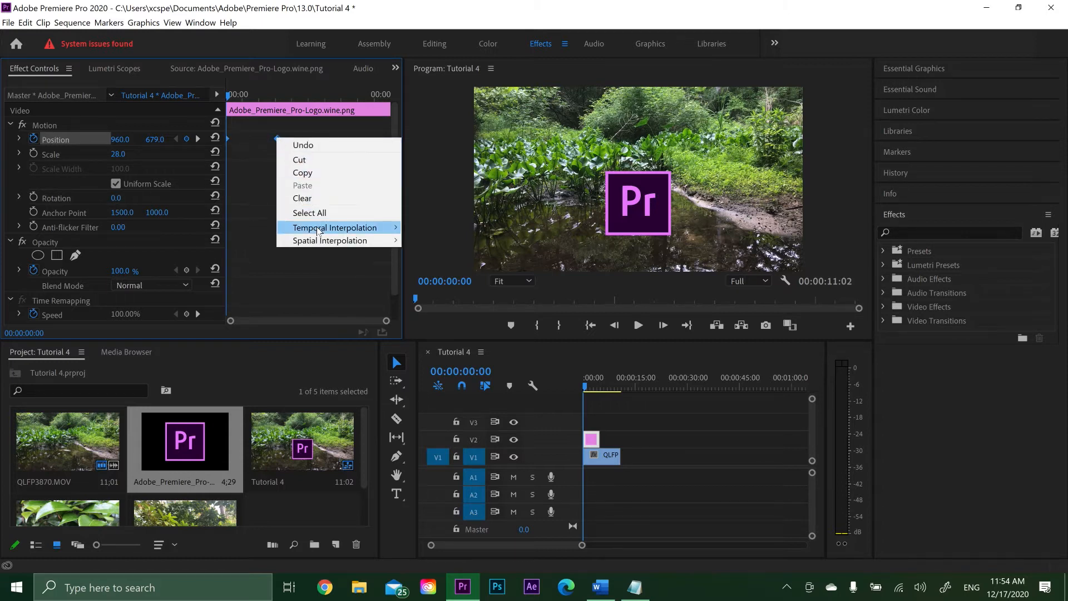
pyautogui.moveTo(319, 231)
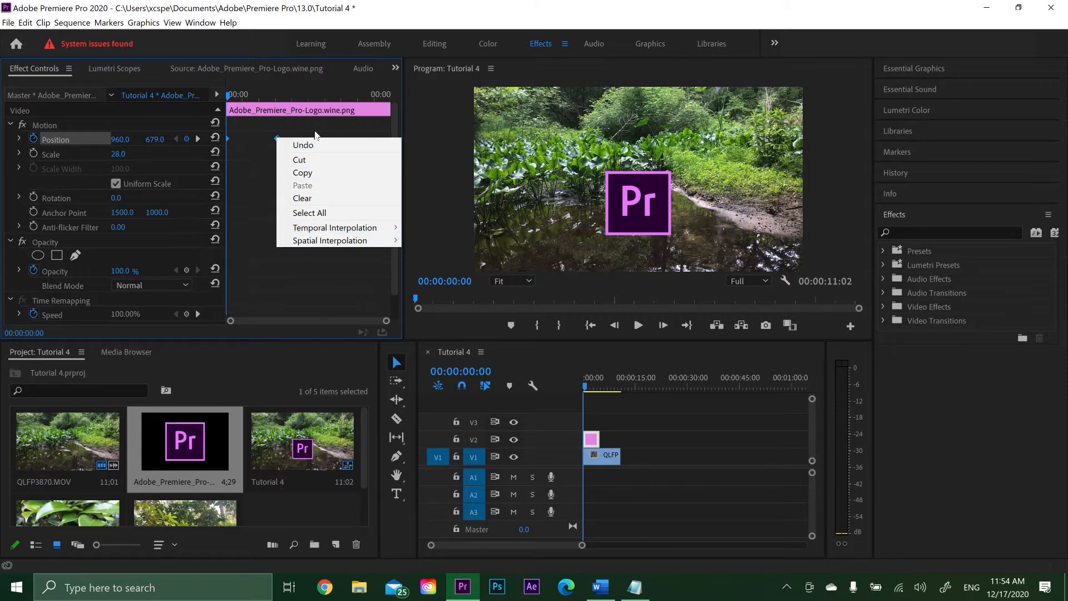
pyautogui.click(264, 138)
pyautogui.rightClick(229, 138)
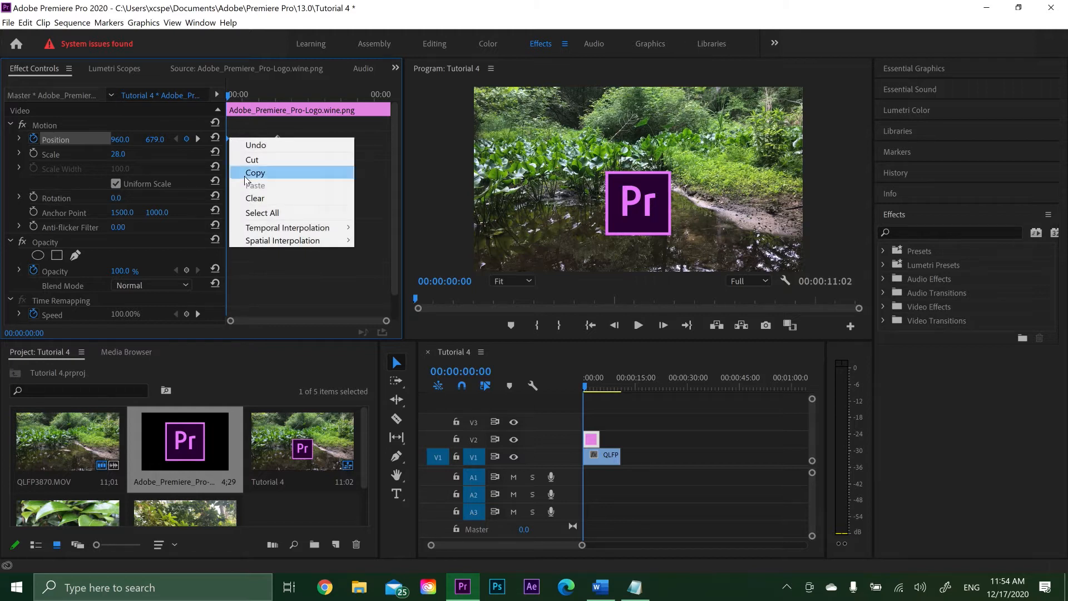
pyautogui.moveTo(250, 227)
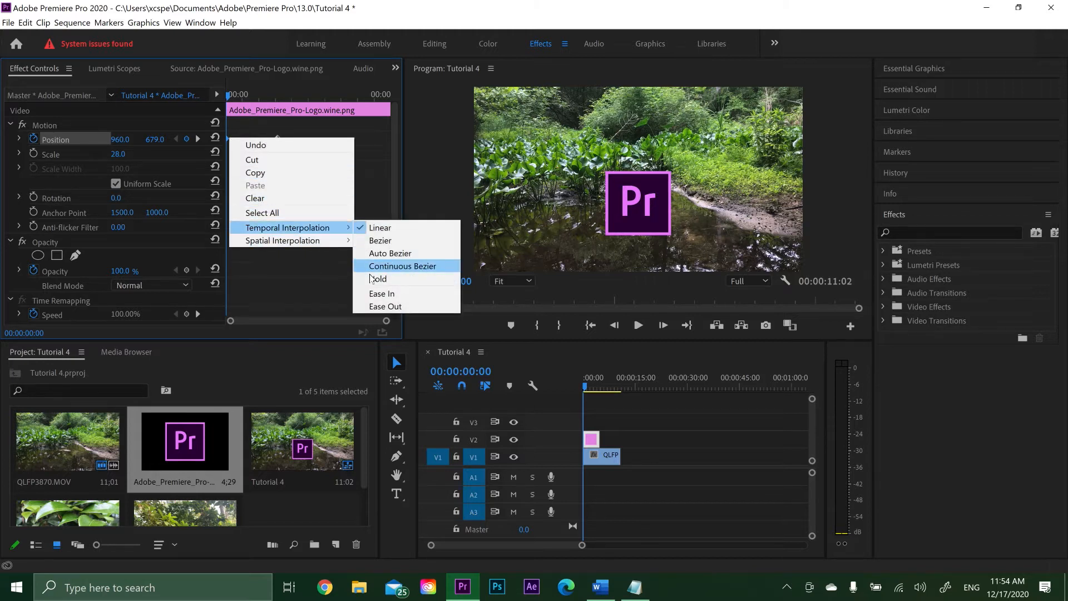
pyautogui.click(383, 294)
pyautogui.rightClick(278, 139)
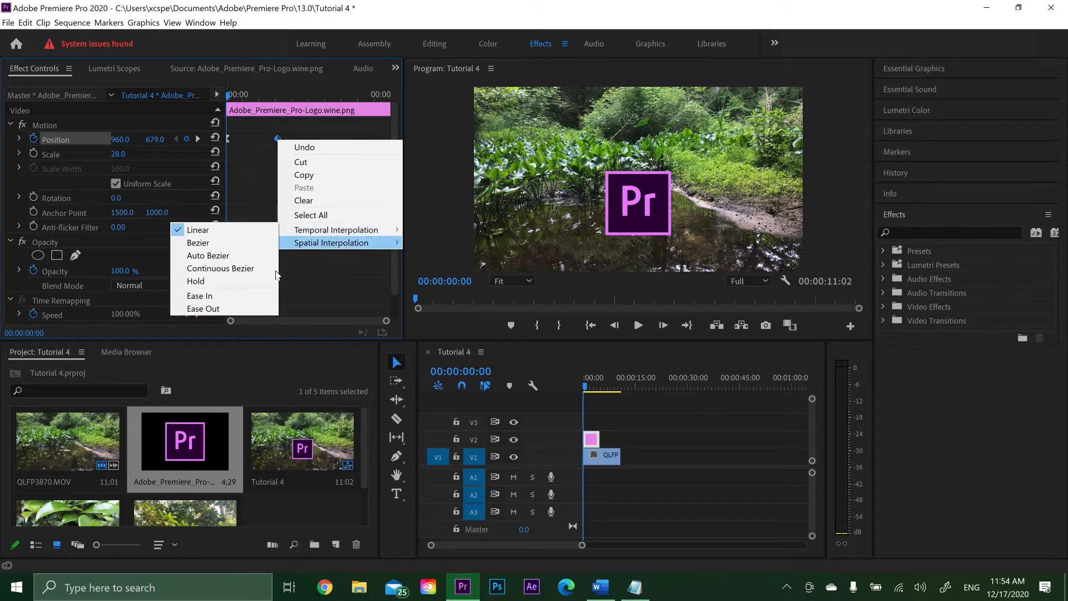
pyautogui.click(228, 304)
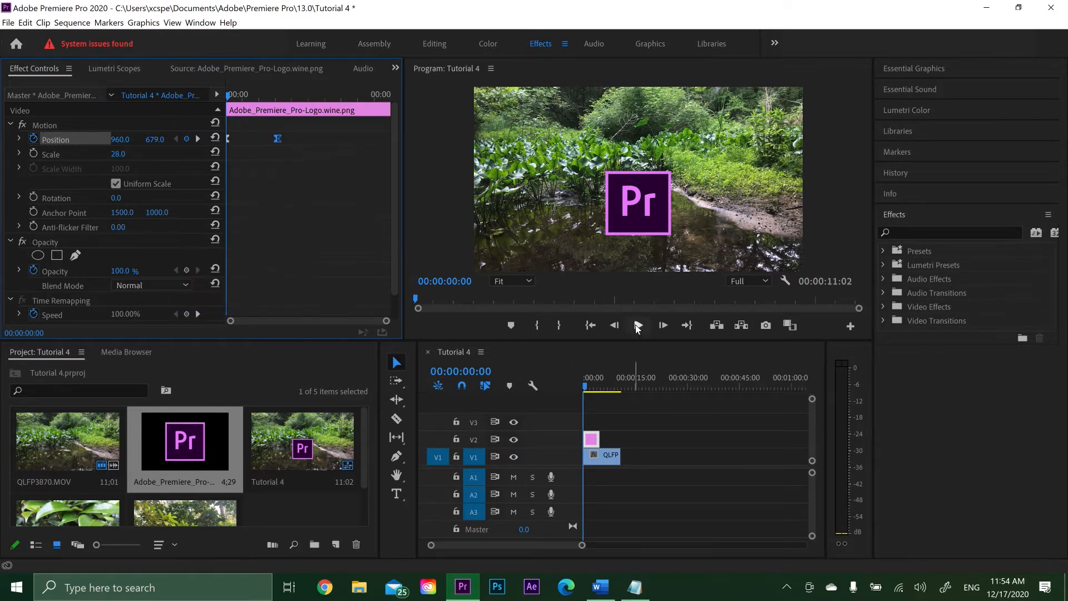
# Step: Move the logo's eased ending position keyframe to 00:00:00:14 and play back the faster motion
pyautogui.click(639, 323)
pyautogui.moveTo(277, 140); pyautogui.dragTo(244, 140)
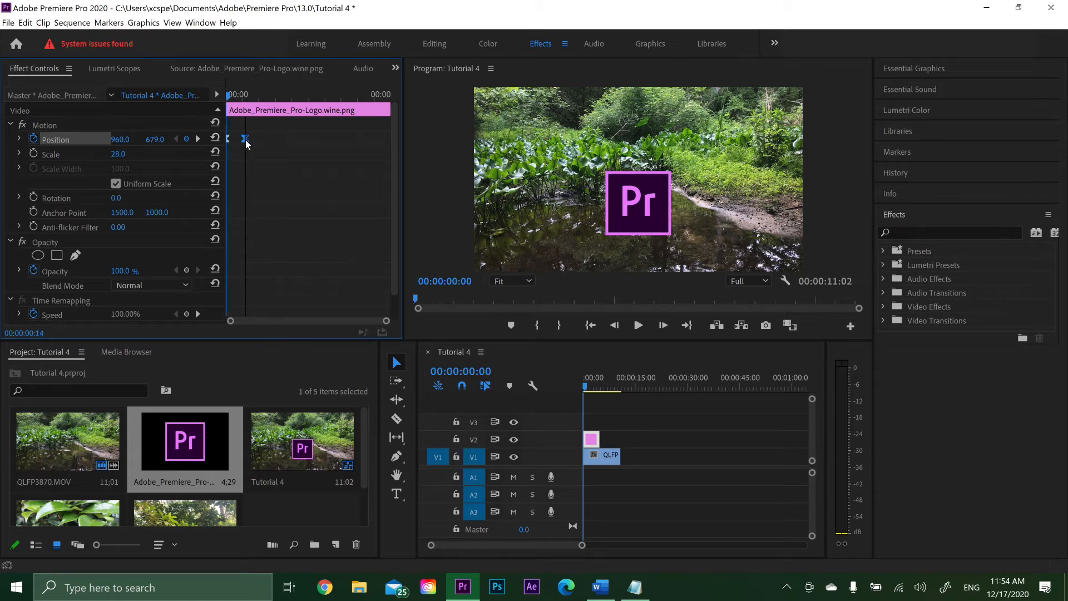
pyautogui.click(644, 332)
pyautogui.click(643, 332)
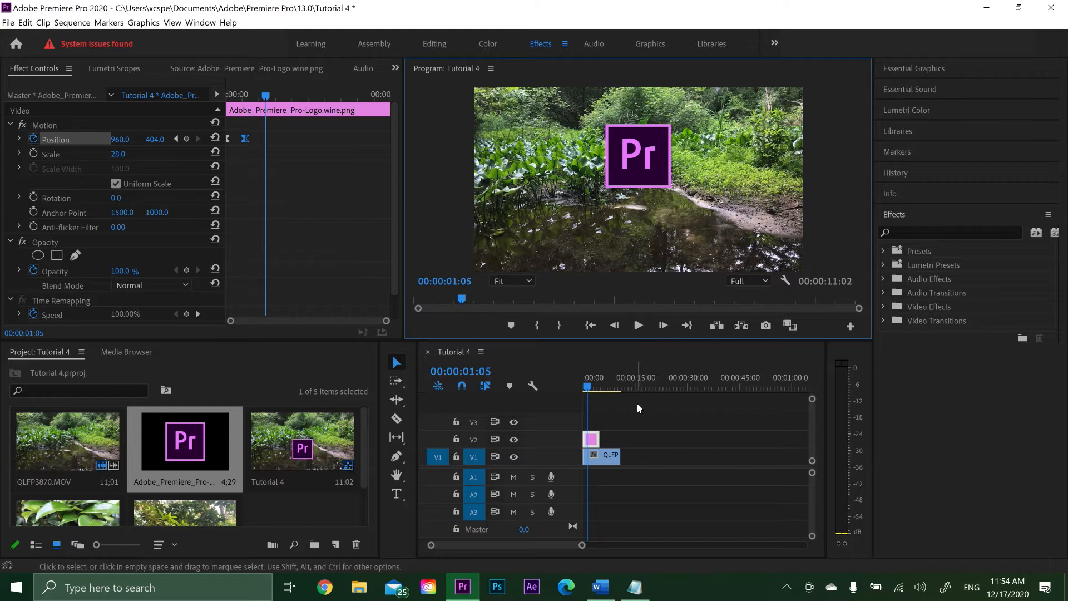
# Step: Add a 100% opacity keyframe to the logo clip and align it in time with the second position keyframe
pyautogui.click(588, 385)
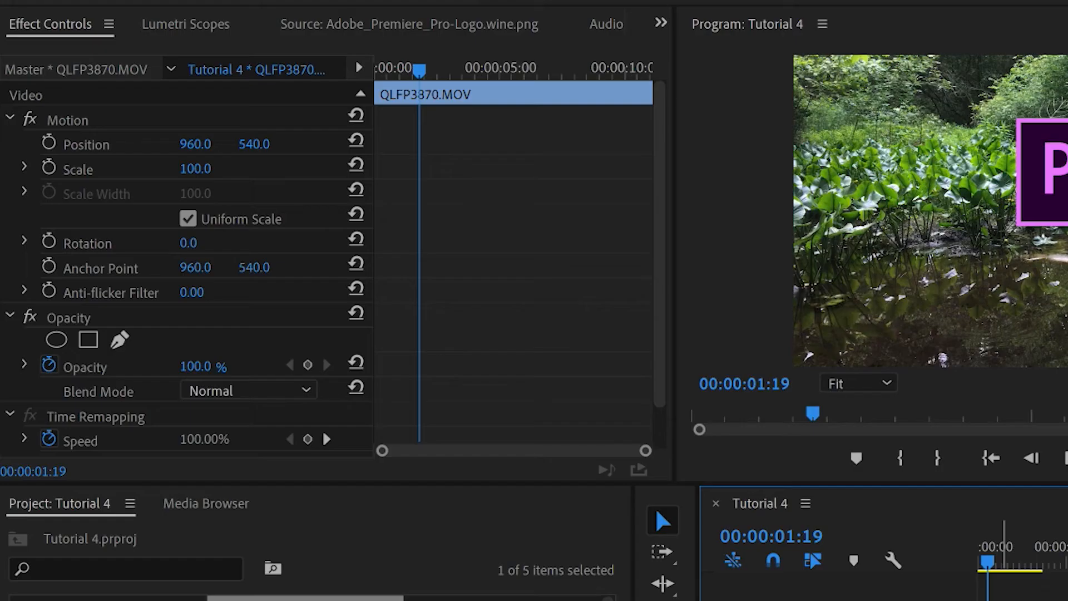
pyautogui.click(598, 440)
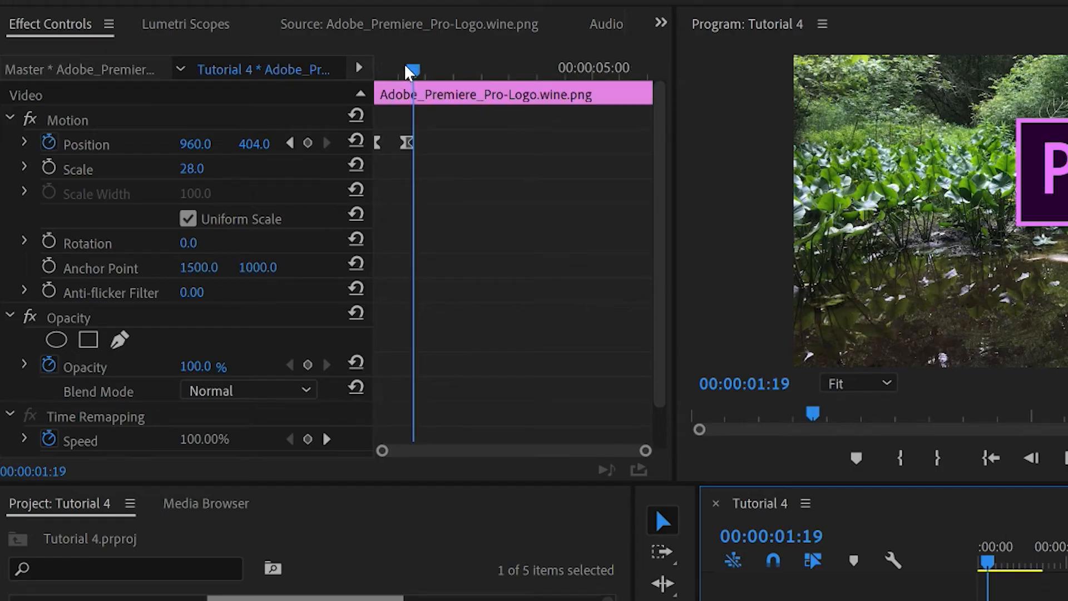
pyautogui.moveTo(413, 70); pyautogui.dragTo(373, 71)
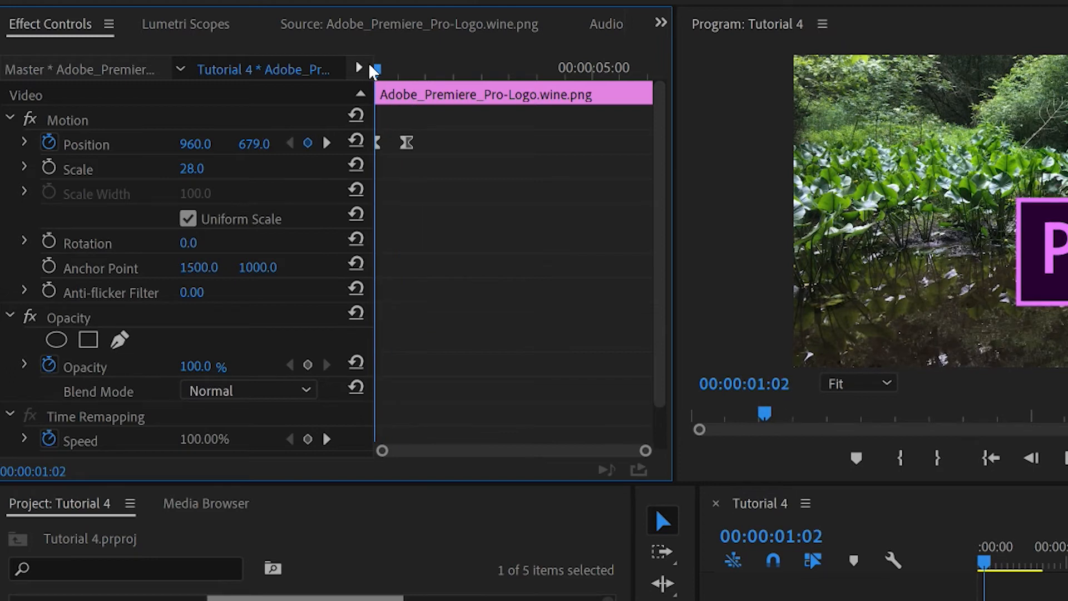
pyautogui.click(212, 361)
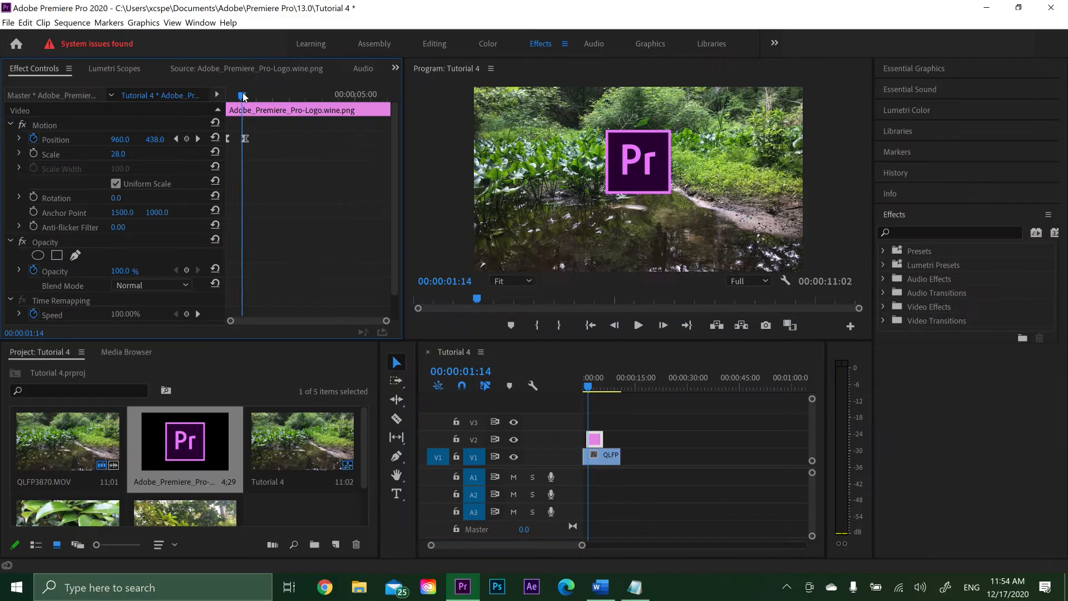
pyautogui.moveTo(243, 97); pyautogui.dragTo(226, 97)
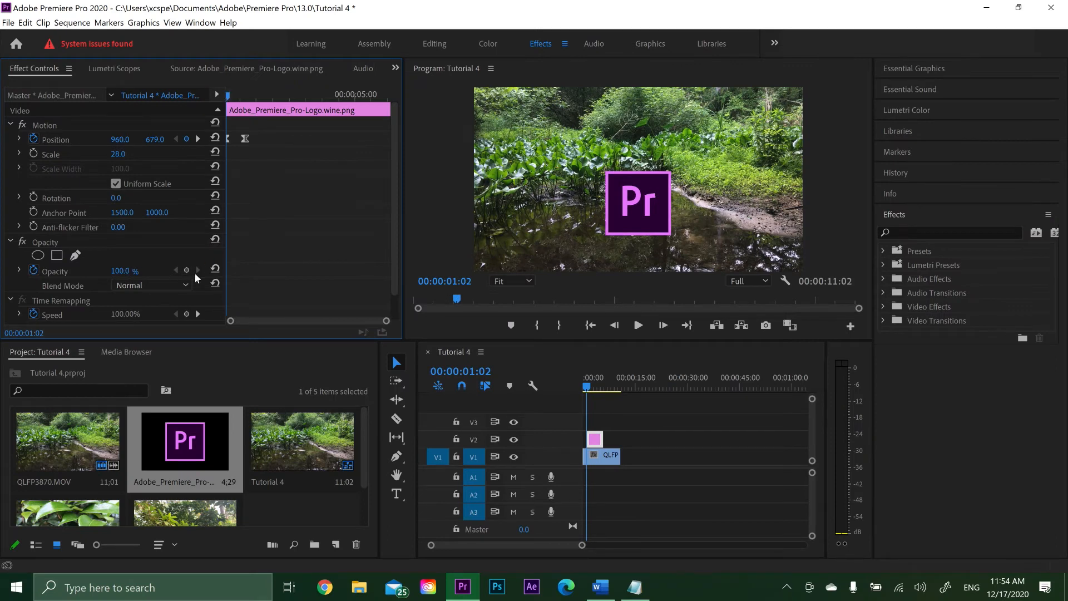
pyautogui.click(130, 269)
pyautogui.click(186, 270)
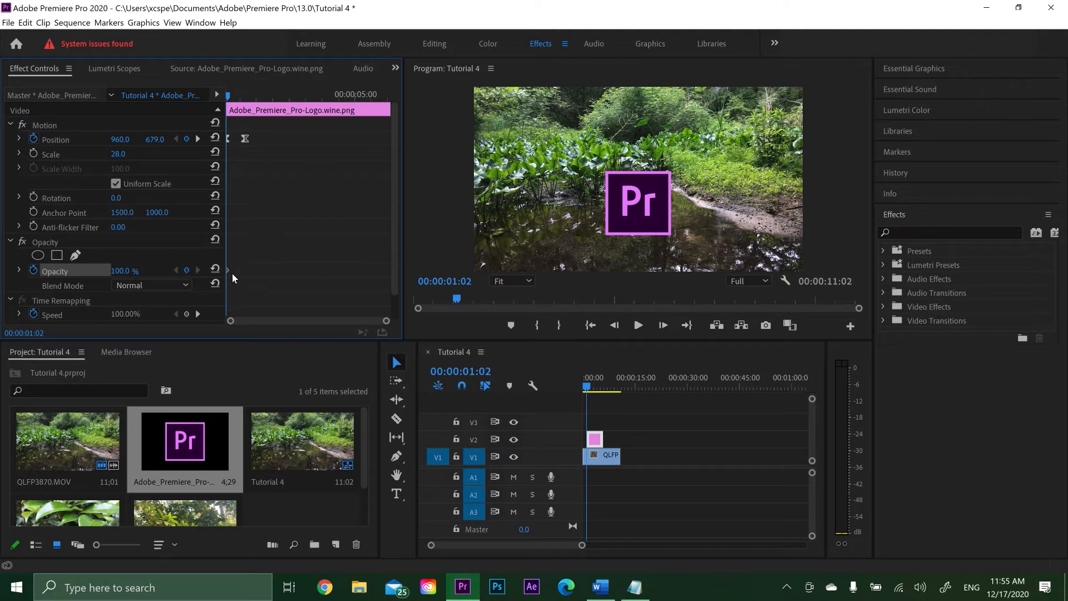
pyautogui.moveTo(239, 272); pyautogui.dragTo(245, 272)
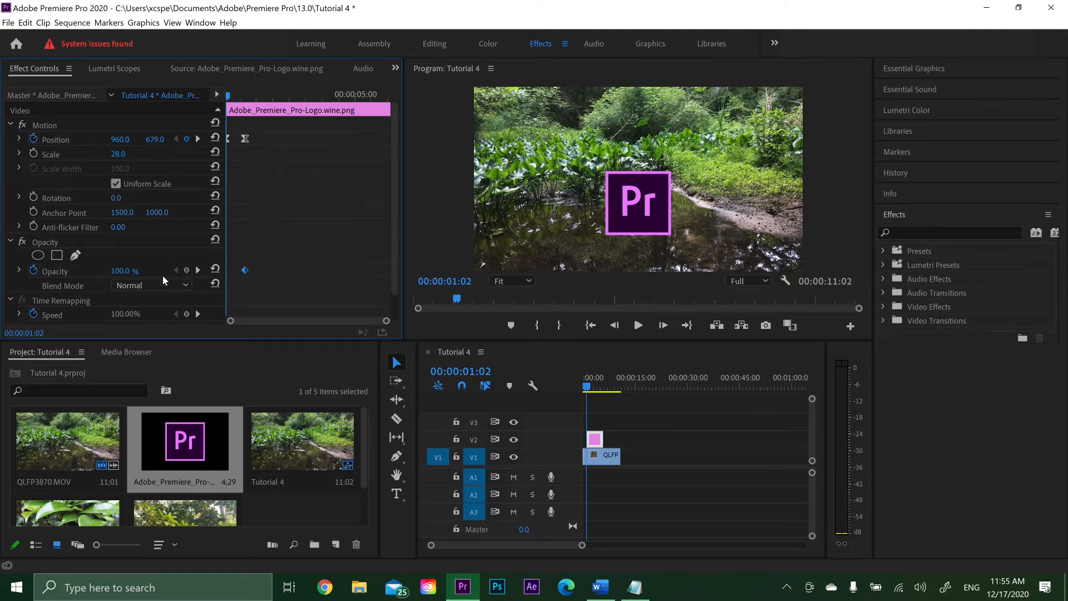
# Step: Set the logo's opacity to 0% at the clip's start, with the 100% keyframe kept at the end of its motion
pyautogui.click(128, 271)
pyautogui.write('0')
pyautogui.press('Return')
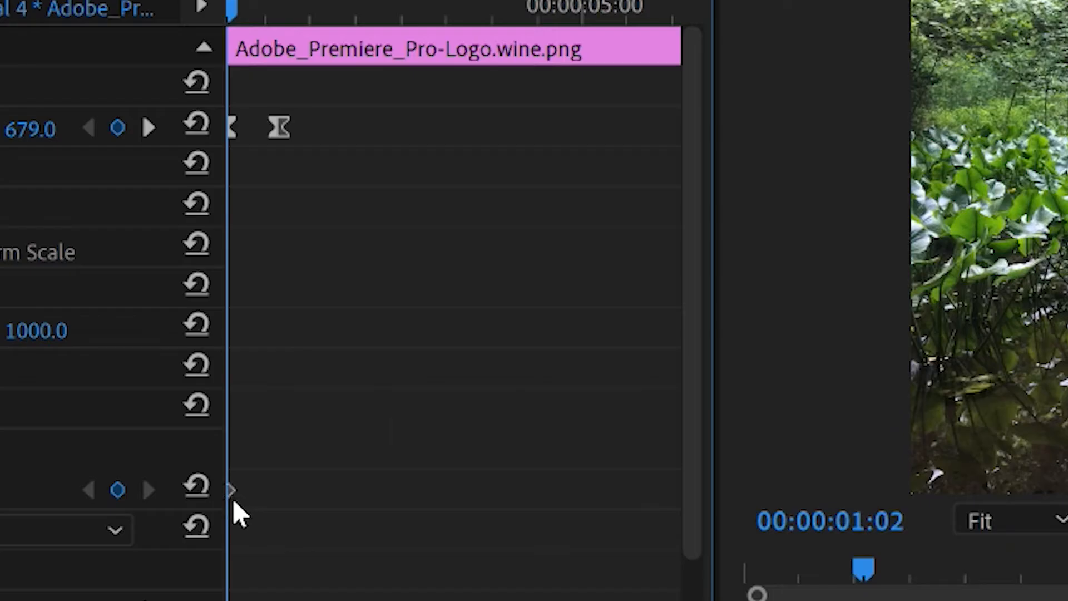
pyautogui.moveTo(228, 272); pyautogui.dragTo(241, 274)
pyautogui.moveTo(272, 509); pyautogui.dragTo(273, 509)
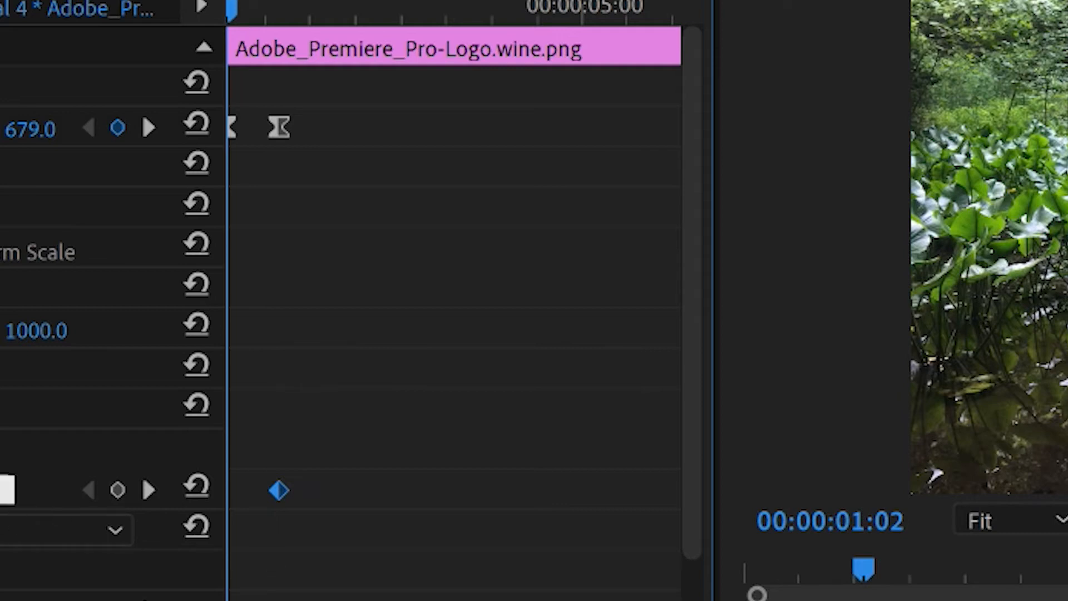
pyautogui.press('Return')
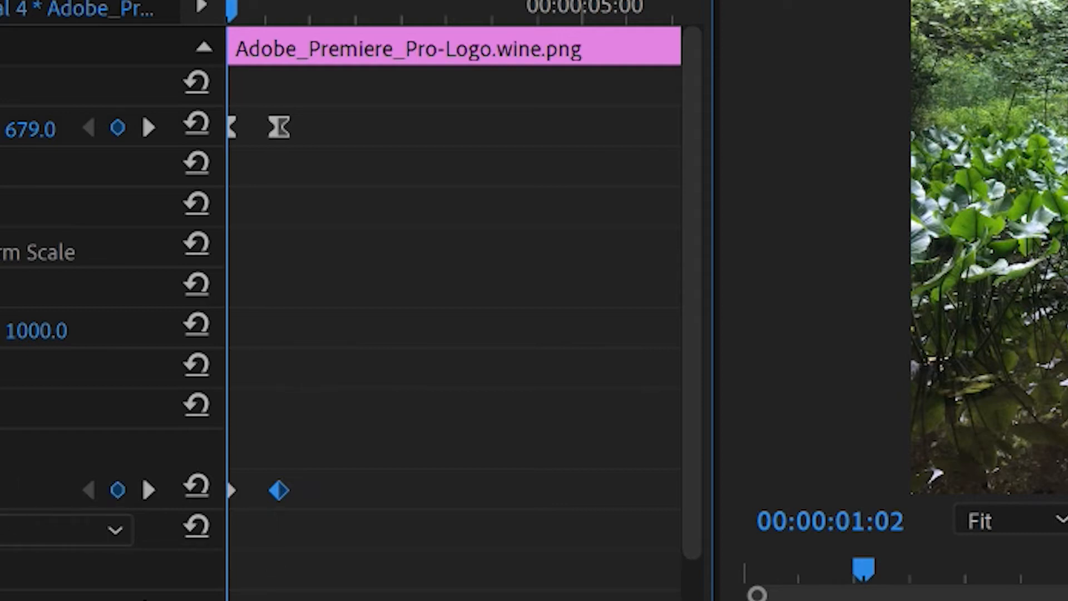
pyautogui.press('space')
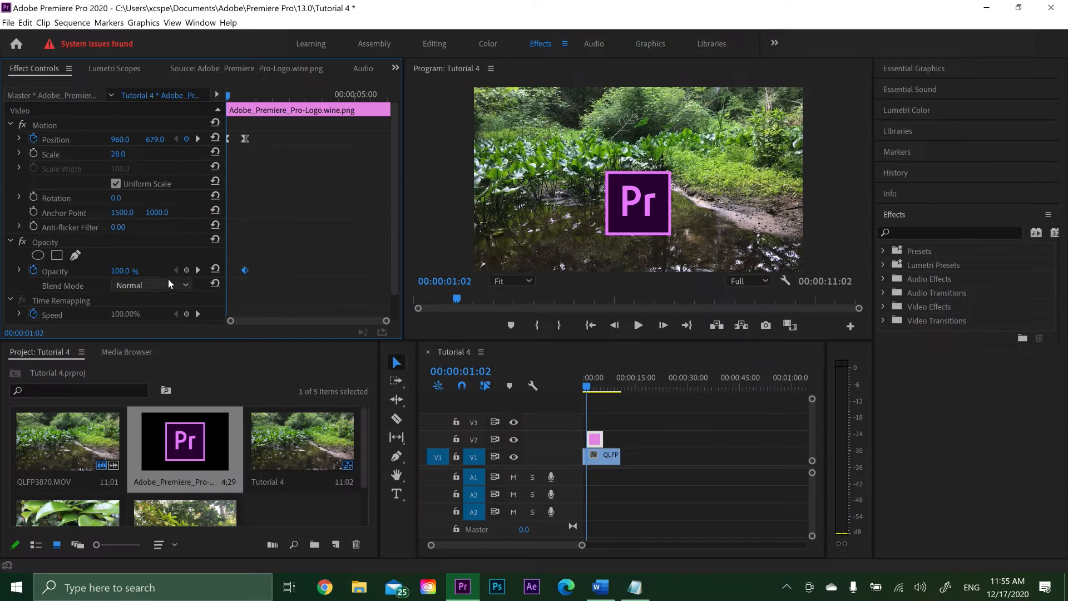
# Step: Enter 0% as the logo's starting opacity at 00:00:01:02 so that the fade begins fully transparent
pyautogui.click(134, 273)
pyautogui.write('0')
pyautogui.press('Return')
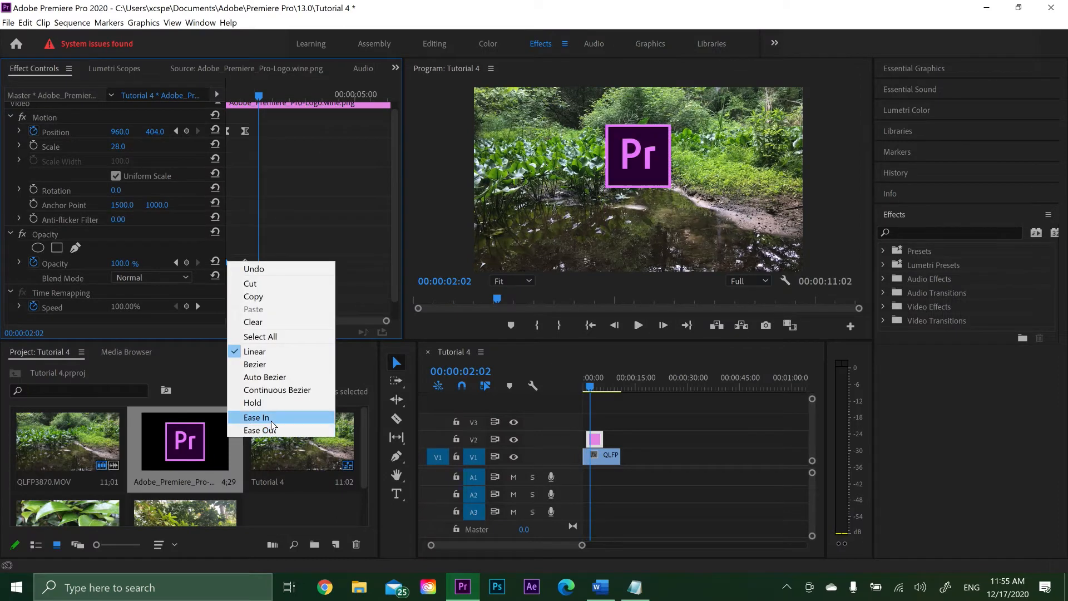
# Step: Apply Ease In to the logo's first opacity keyframe and Ease Out to its second
pyautogui.click(270, 418)
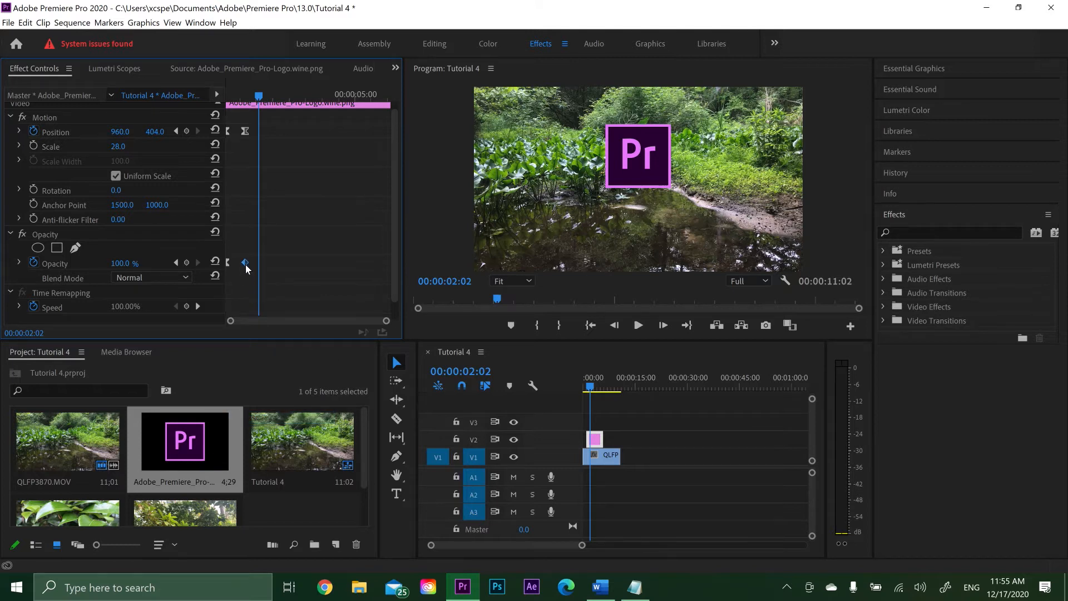
pyautogui.rightClick(246, 264)
pyautogui.click(278, 434)
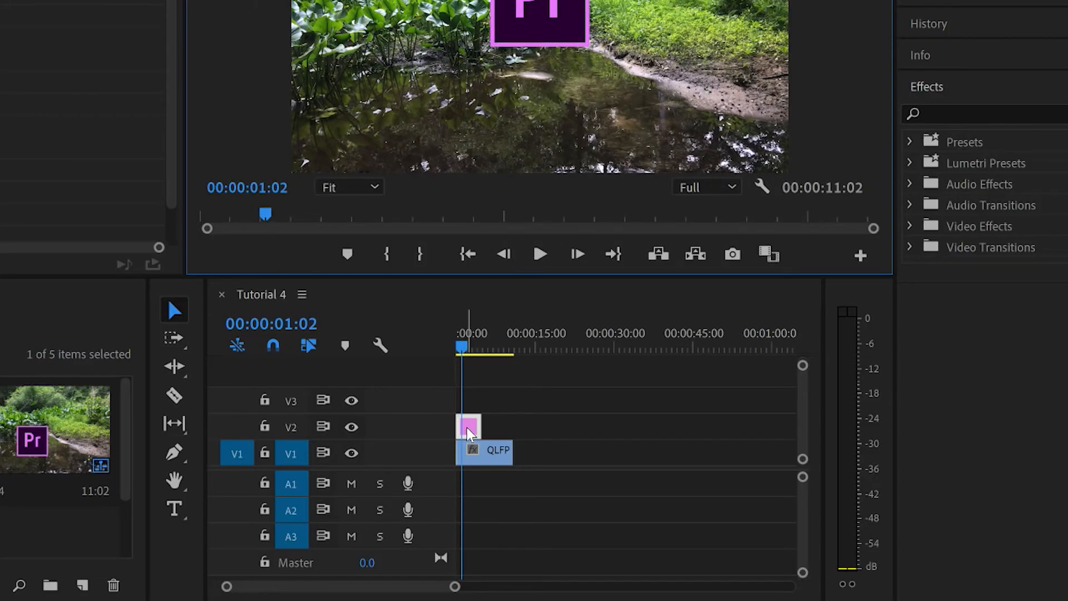
# Step: Move the logo clip on V2 to start at 00:00:01:02 and review its animation from the beginning of the sequence
pyautogui.moveTo(468, 426); pyautogui.dragTo(474, 427)
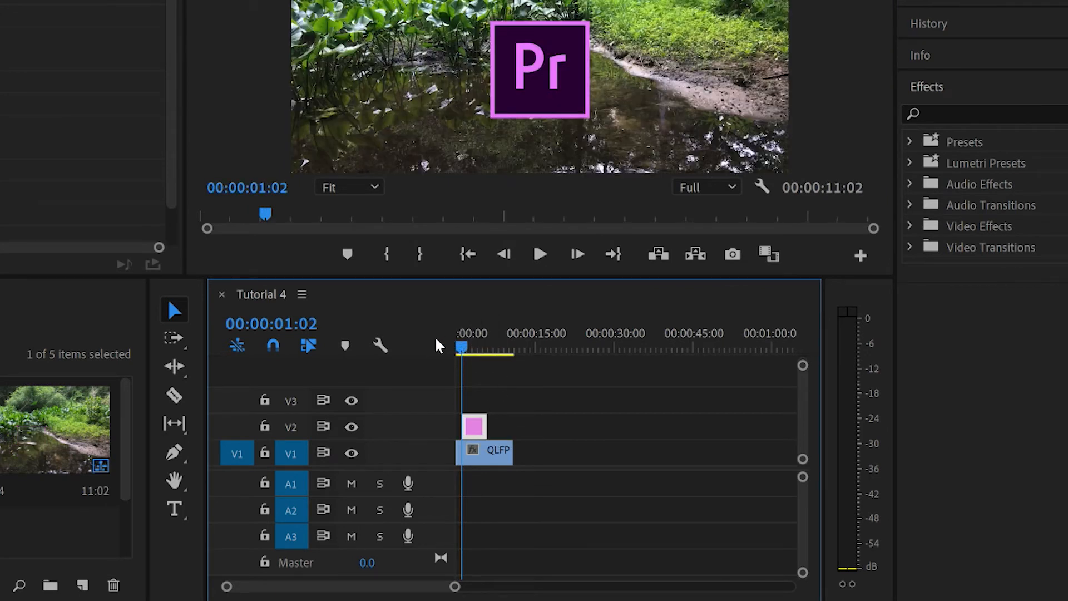
pyautogui.moveTo(462, 351); pyautogui.dragTo(443, 355)
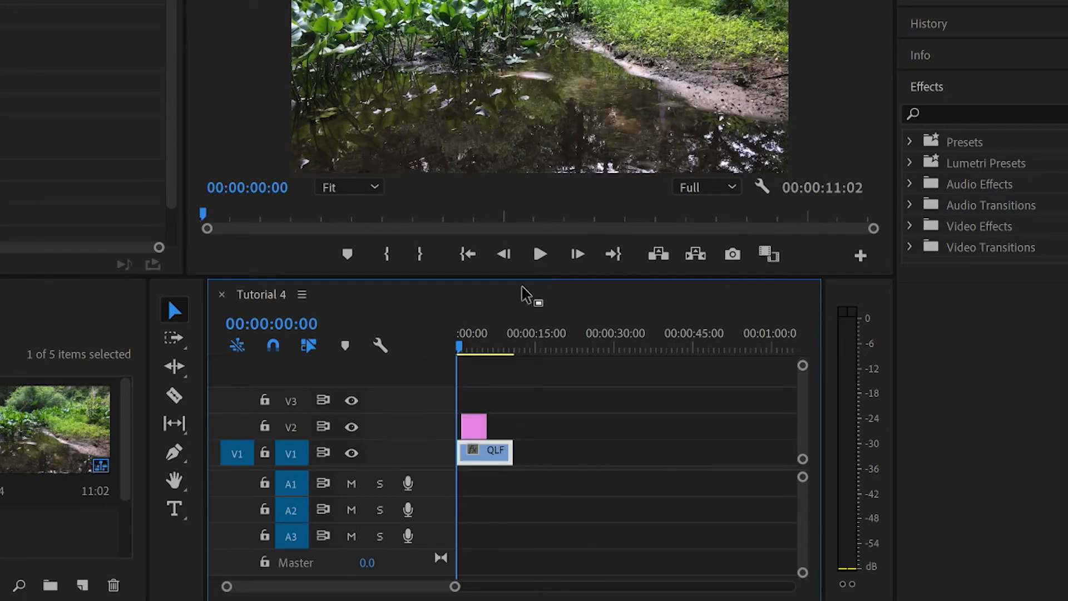
pyautogui.click(540, 239)
pyautogui.click(540, 256)
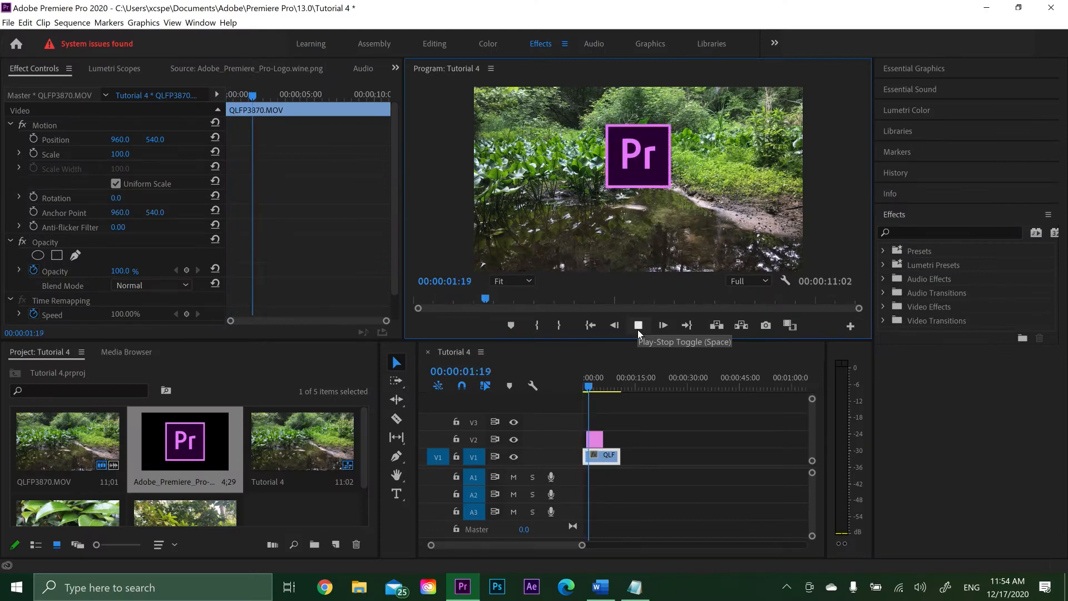
pyautogui.click(637, 326)
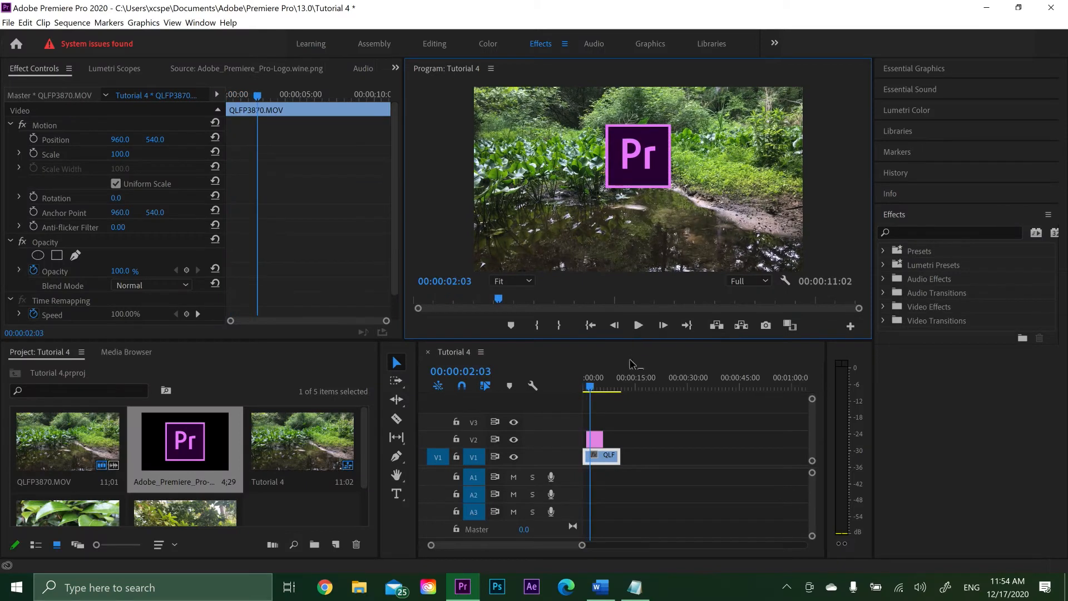
pyautogui.click(590, 388)
pyautogui.moveTo(590, 388); pyautogui.dragTo(588, 388)
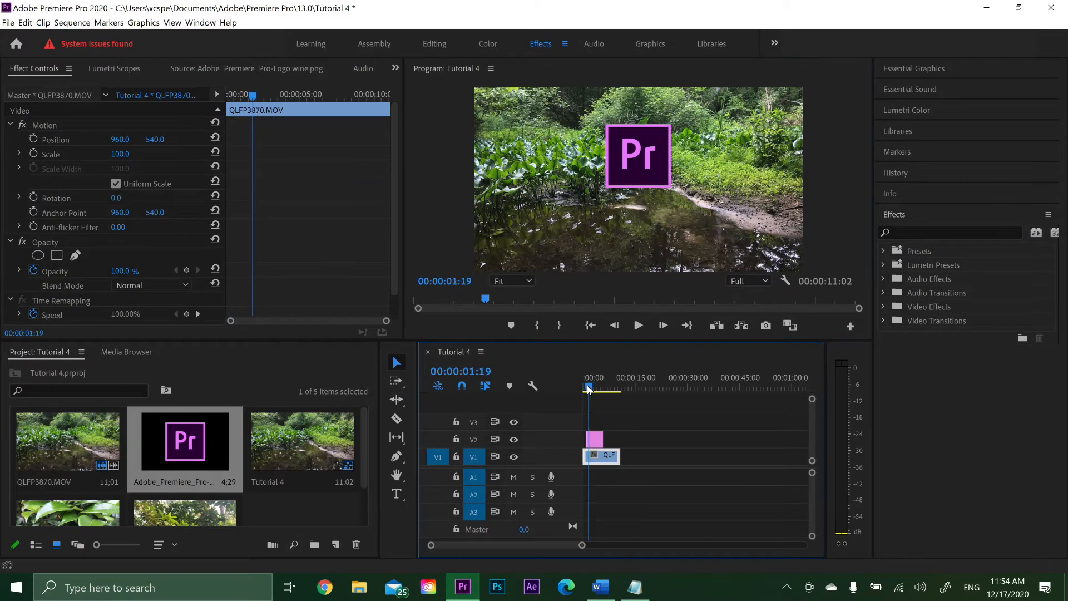
pyautogui.click(594, 439)
pyautogui.moveTo(247, 96); pyautogui.dragTo(224, 95)
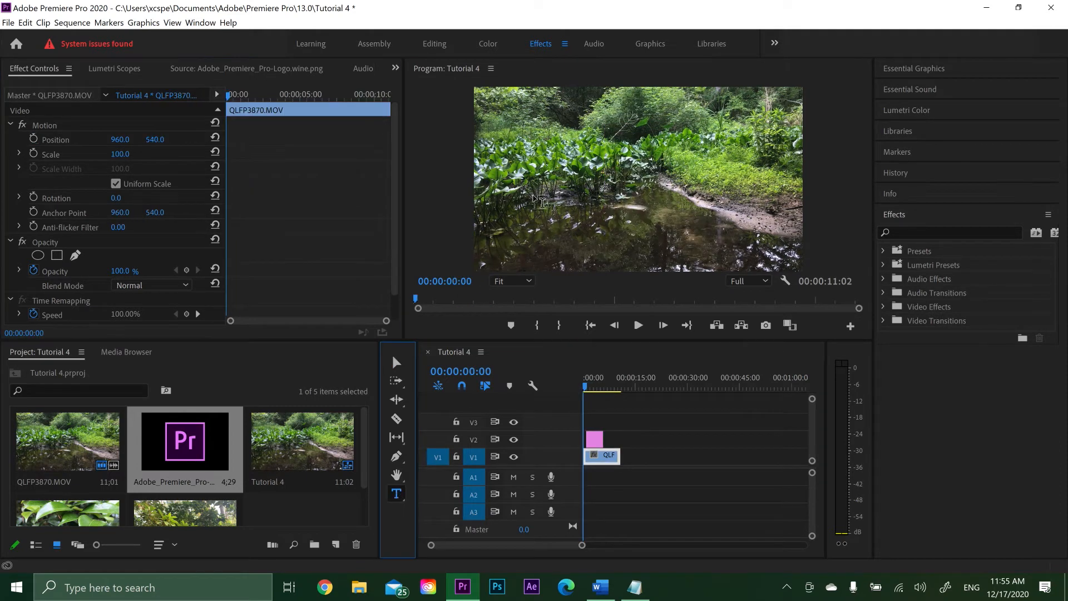
# Step: Start a text layer below the logo at 00:00:02:05 and set its font to League Gothic
pyautogui.moveTo(585, 387); pyautogui.dragTo(591, 388)
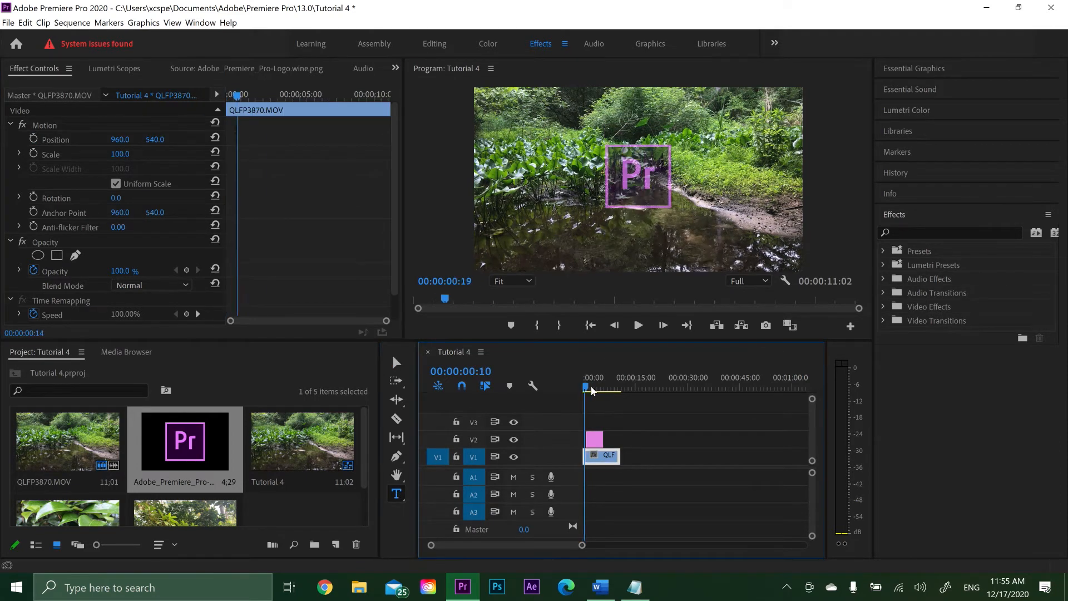
pyautogui.click(576, 221)
pyautogui.click(149, 186)
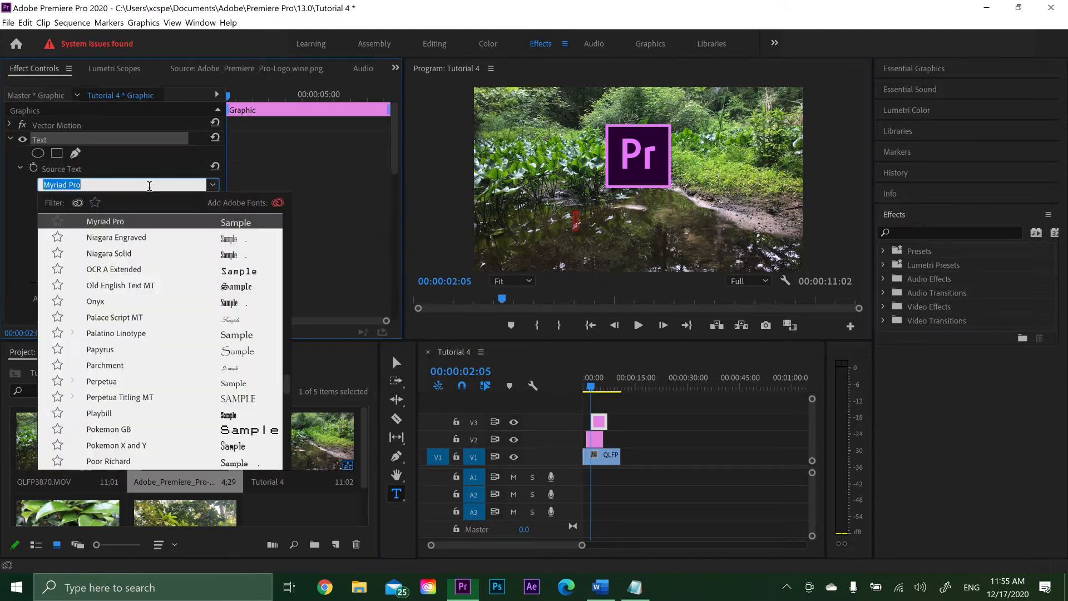
pyautogui.write('lea')
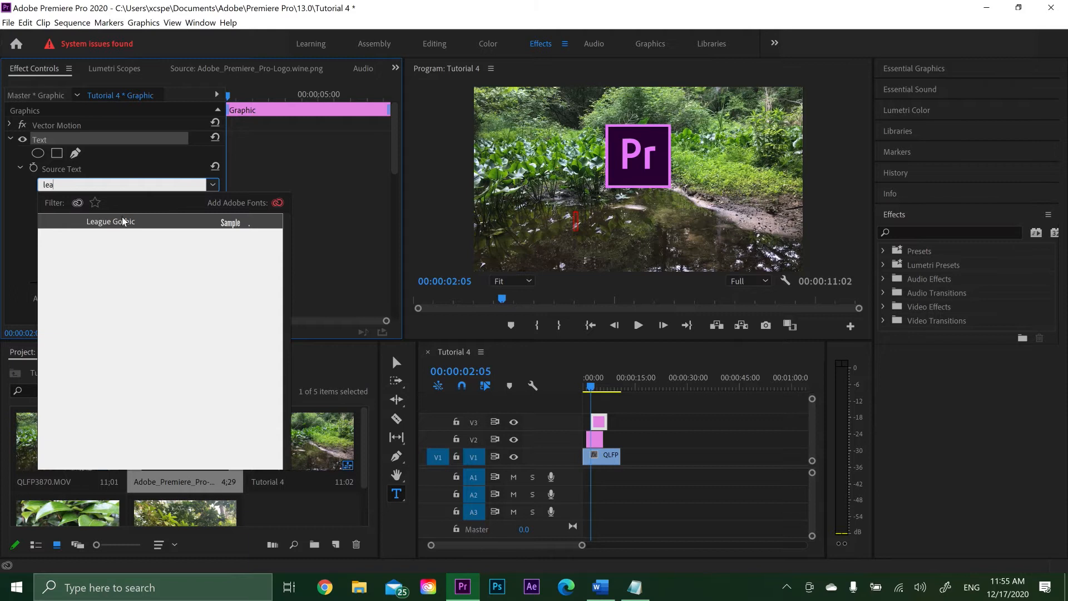
pyautogui.click(123, 222)
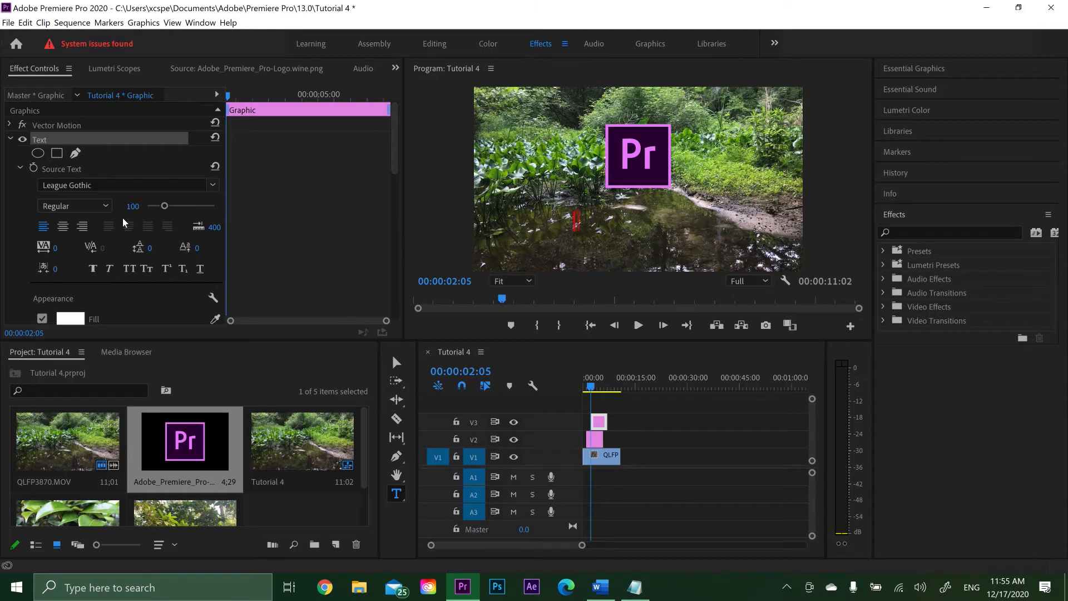
# Step: Enter MADE IN PREMIERE PRO as the text, enlarge it below the logo, and collapse its text properties
pyautogui.click(575, 219)
pyautogui.write('MADE IN PREMIERE PRO')
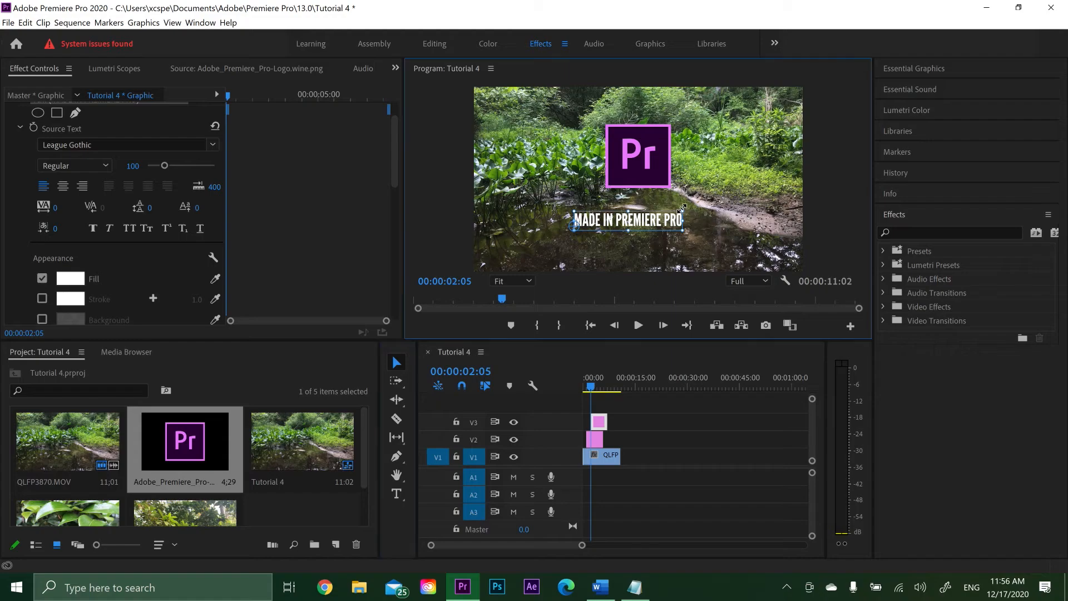
pyautogui.click(702, 204)
pyautogui.moveTo(702, 204); pyautogui.dragTo(717, 196)
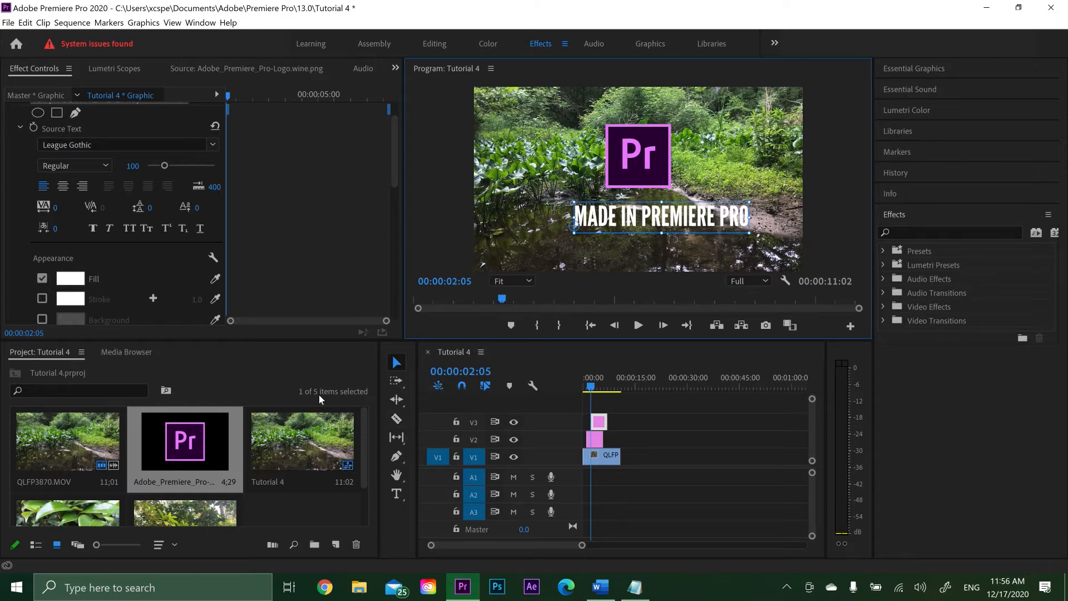
pyautogui.moveTo(393, 172); pyautogui.dragTo(392, 124)
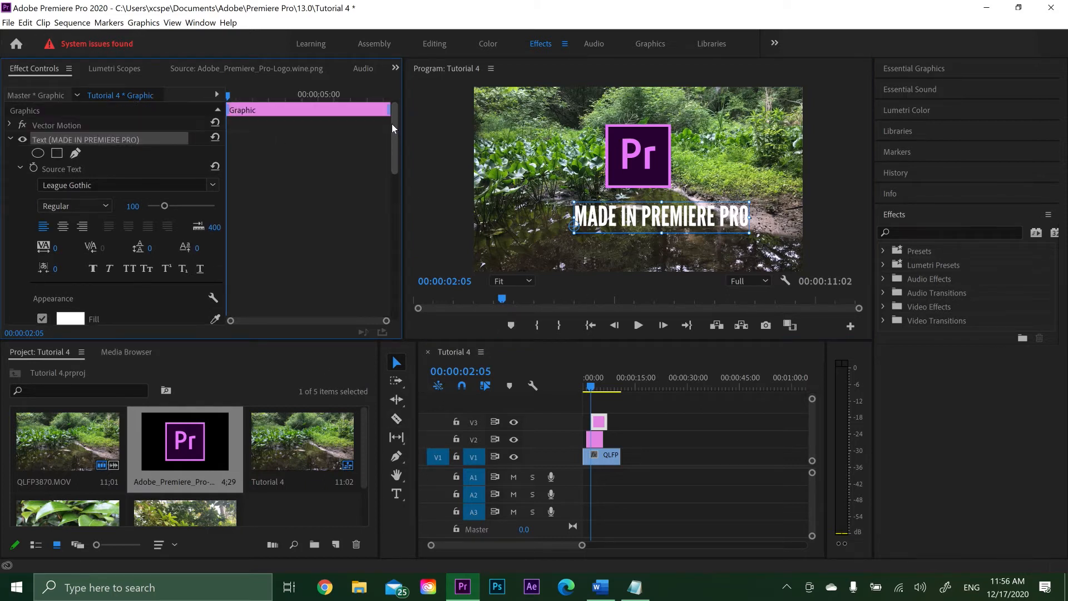
pyautogui.click(11, 139)
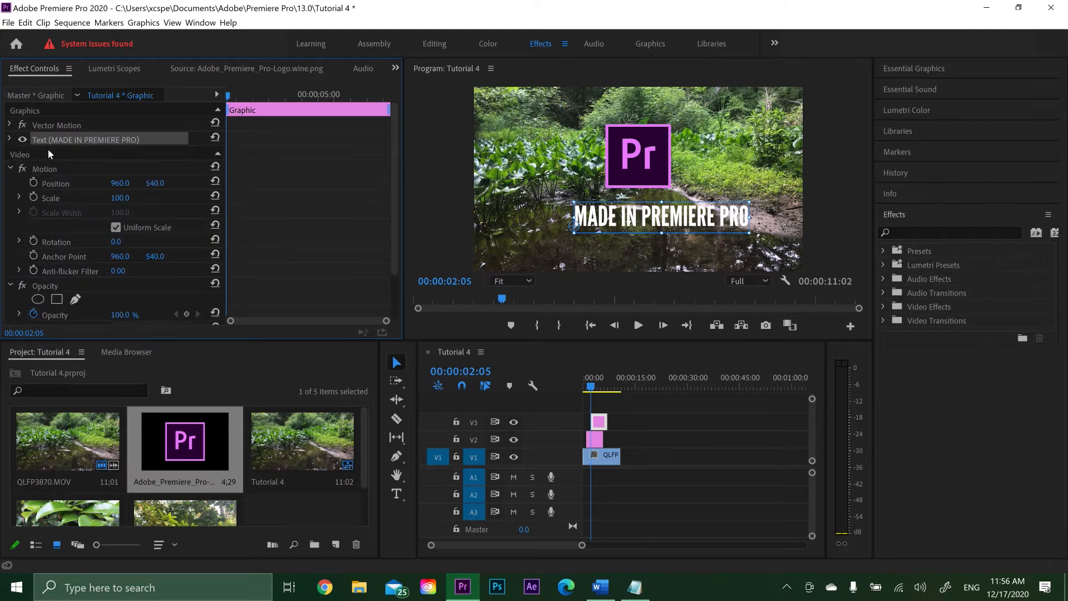
# Step: Select the logo clip and place the playhead on its ending position keyframe at 00:00:01:16
pyautogui.click(600, 455)
pyautogui.click(588, 388)
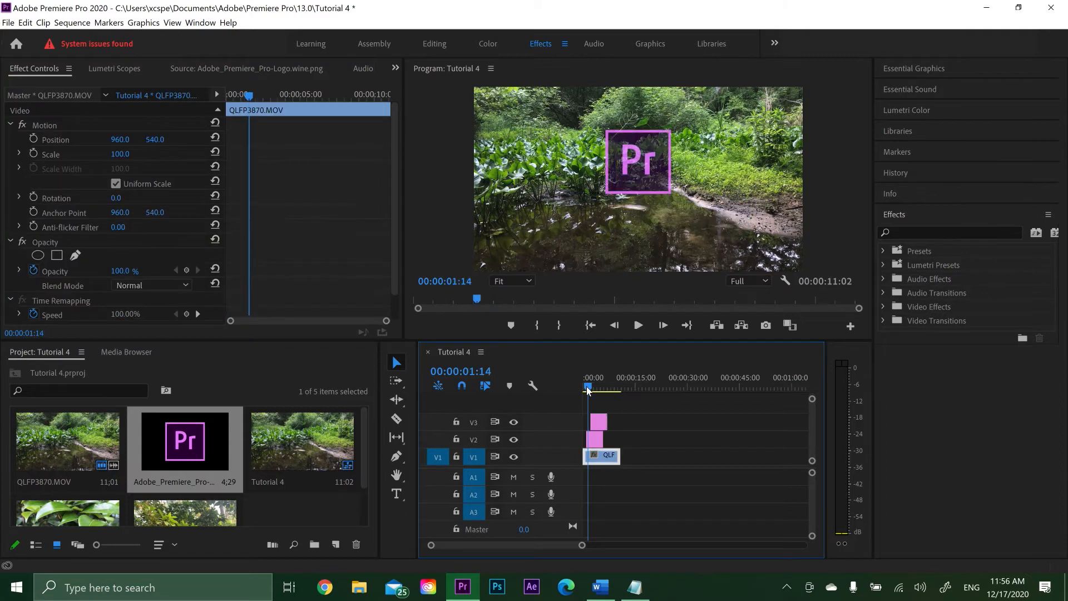
pyautogui.moveTo(588, 387); pyautogui.dragTo(588, 390)
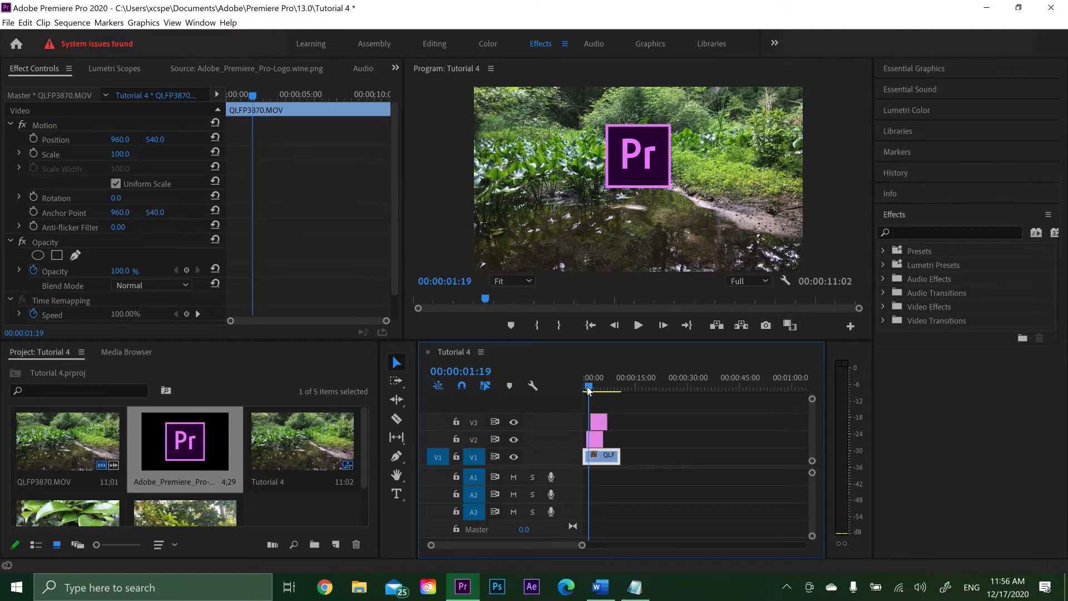
pyautogui.click(596, 441)
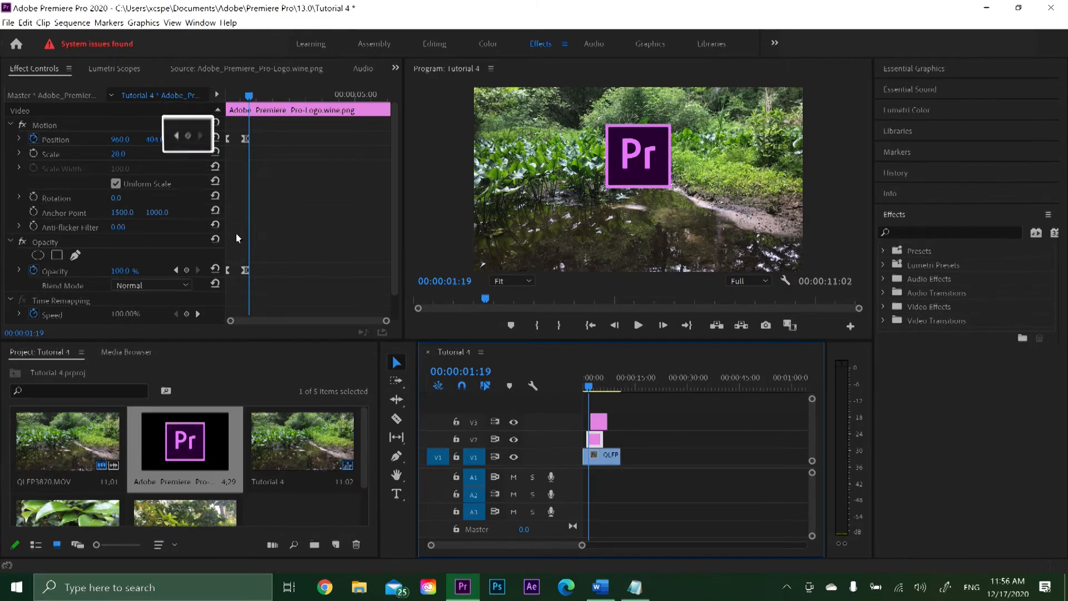
pyautogui.moveTo(222, 206); pyautogui.dragTo(243, 206)
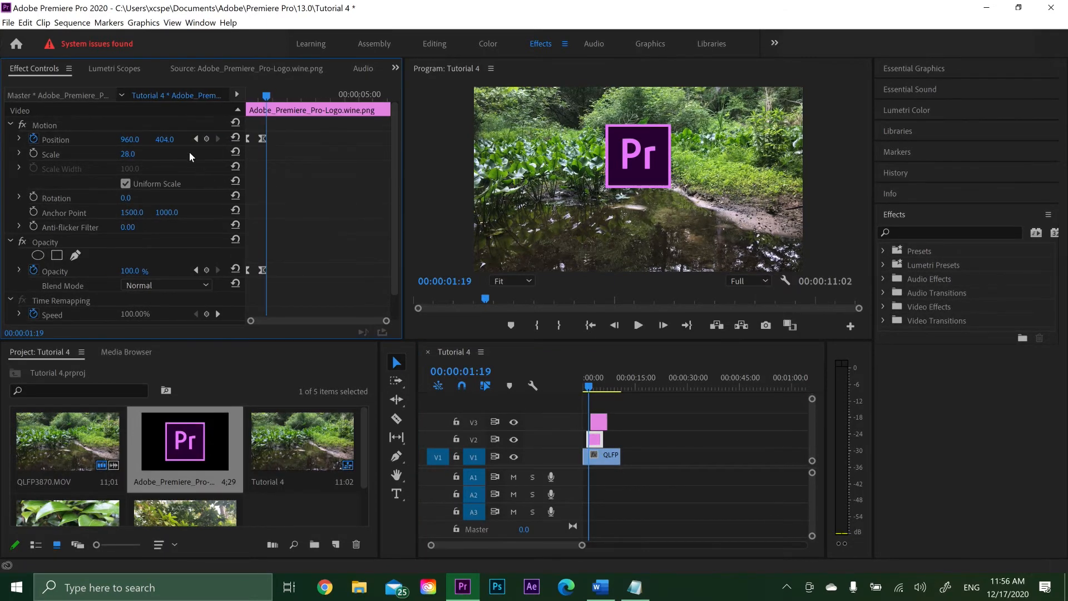
pyautogui.click(195, 140)
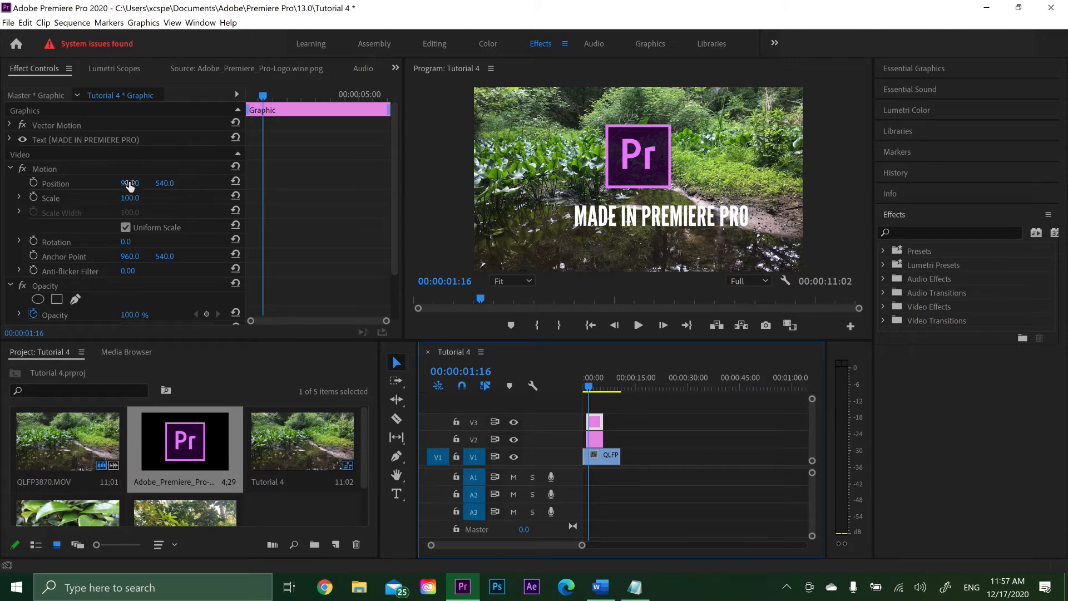
# Step: Keyframe the text's position from -721, 540 at 00:00:01:02 to 838, 540 at 00:00:01:16 and play back the slide-in
pyautogui.moveTo(129, 184); pyautogui.dragTo(59, 183)
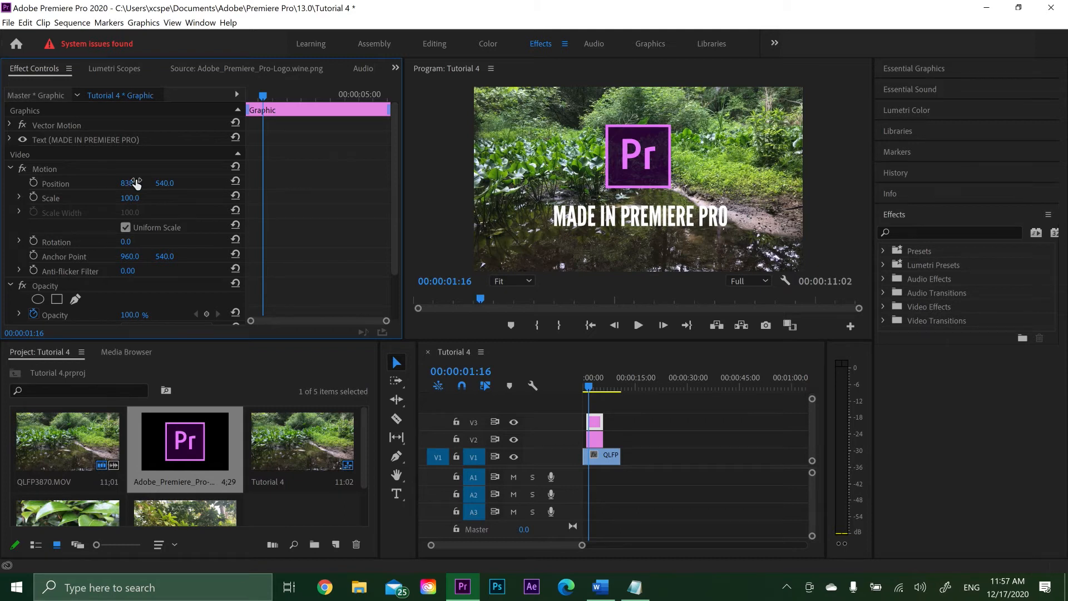
pyautogui.click(34, 184)
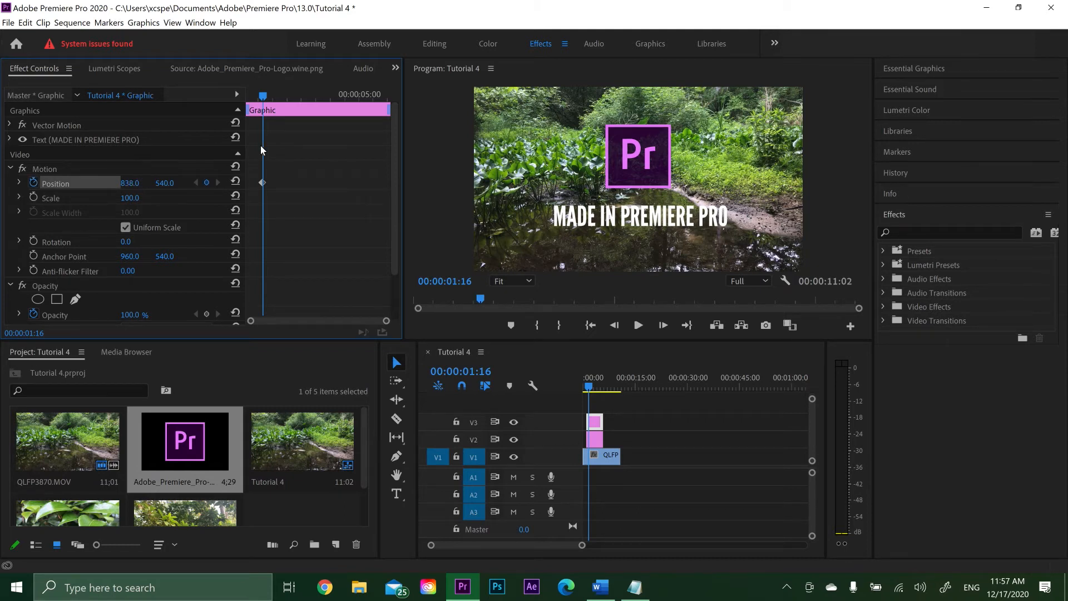
pyautogui.moveTo(260, 145); pyautogui.dragTo(239, 93)
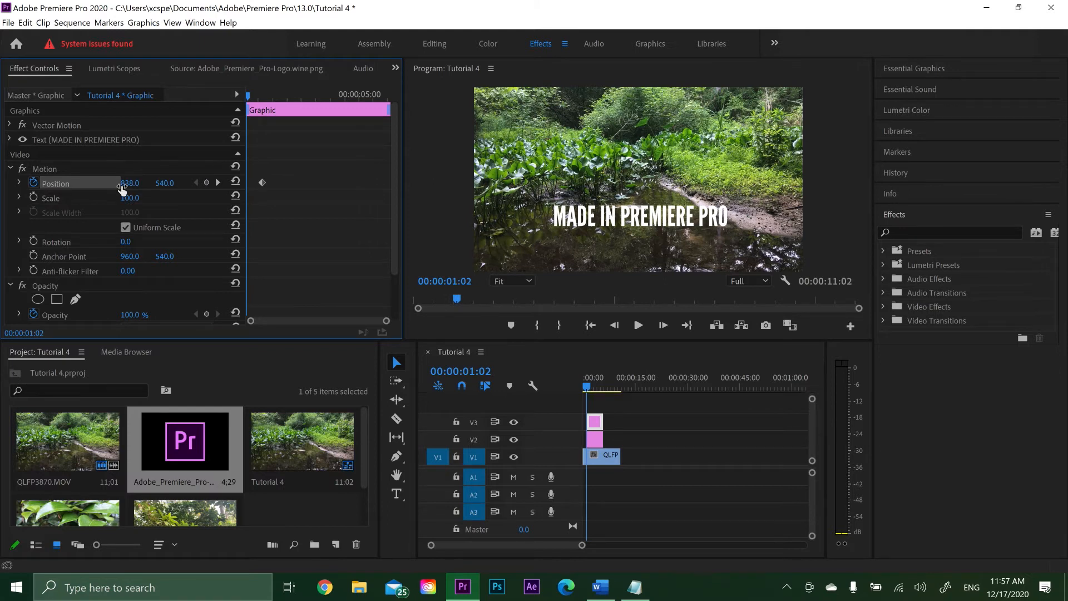
pyautogui.moveTo(132, 183); pyautogui.dragTo(6, 183)
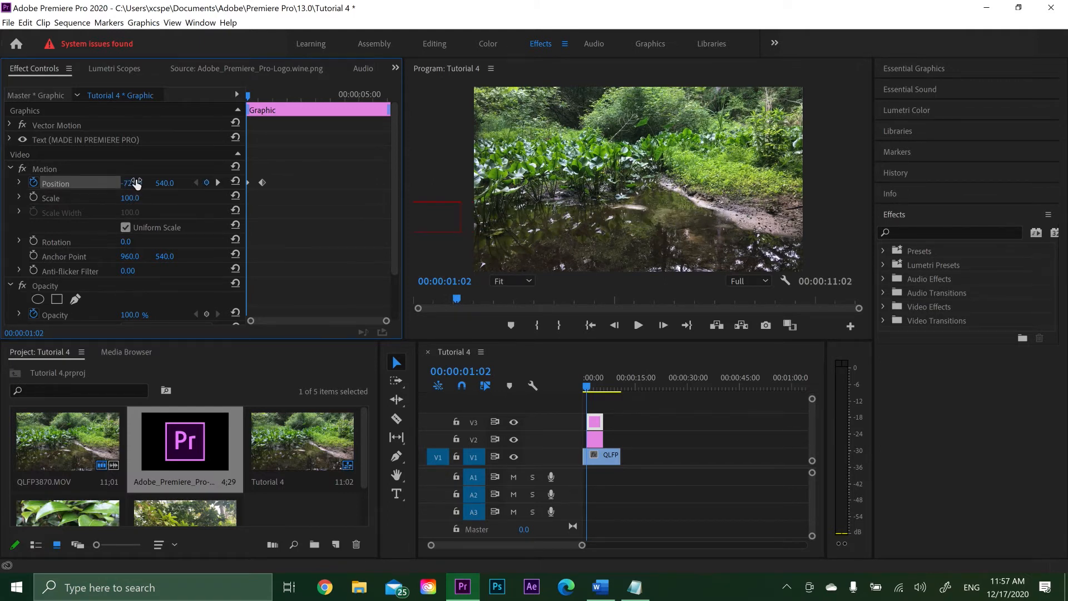
pyautogui.click(639, 326)
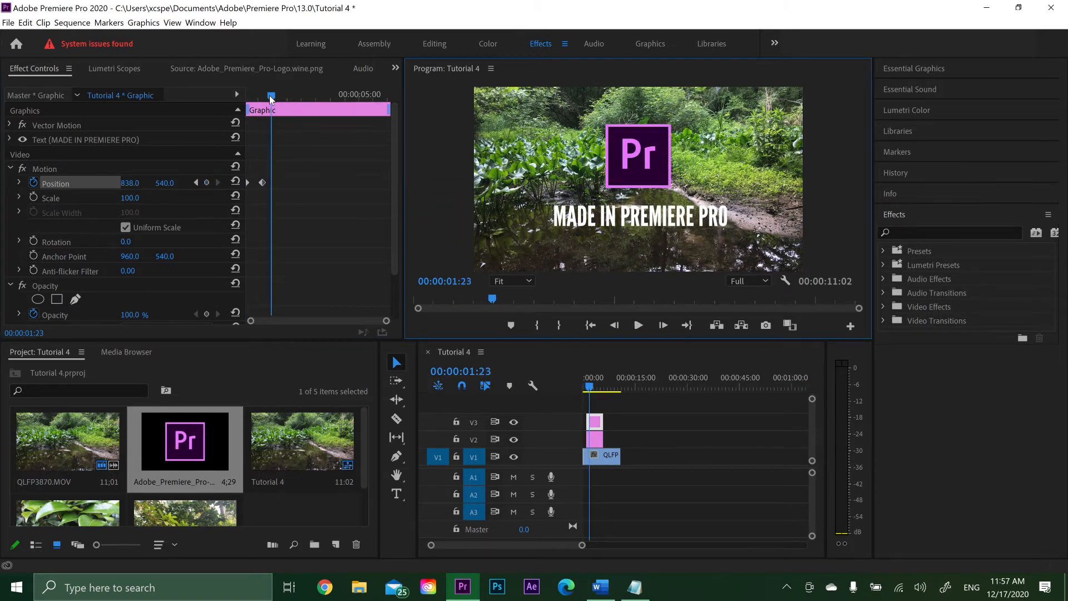
# Step: Apply Ease In temporal interpolation to the text's first position keyframe and play back the motion
pyautogui.rightClick(248, 183)
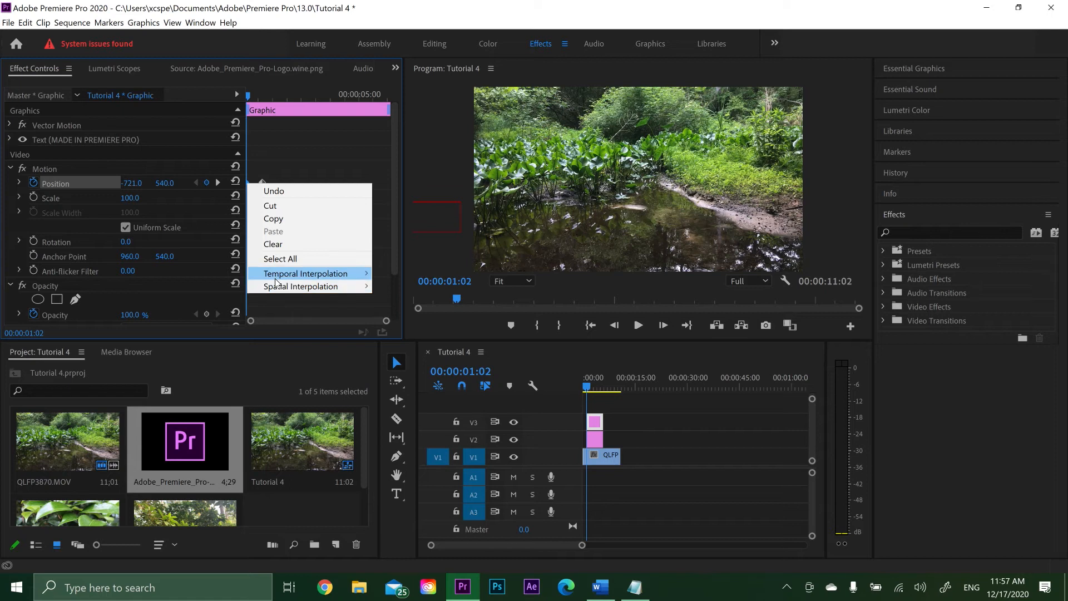
pyautogui.moveTo(276, 276)
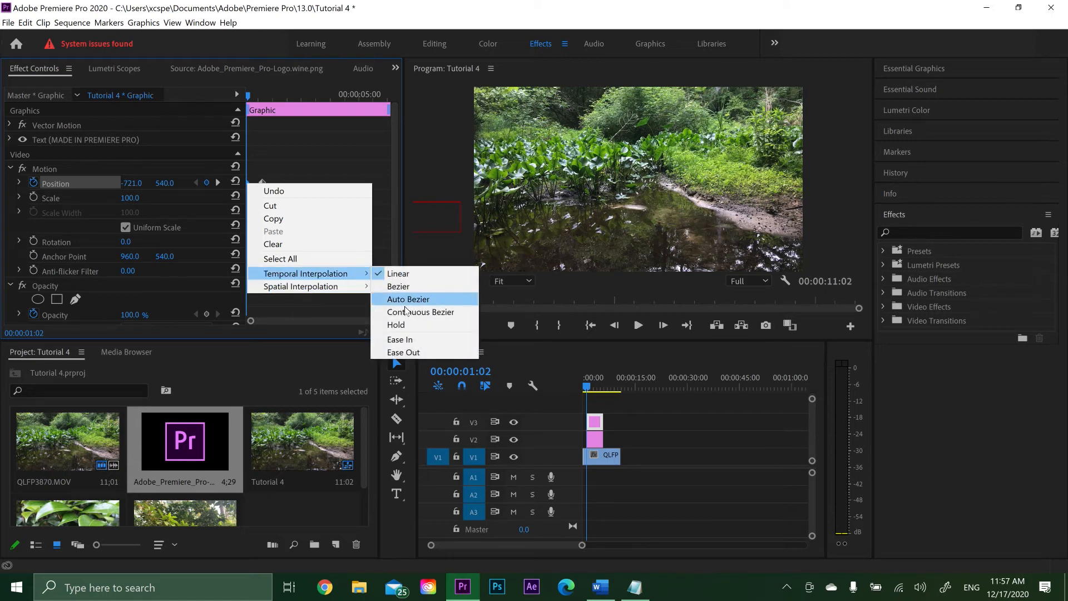
pyautogui.click(418, 336)
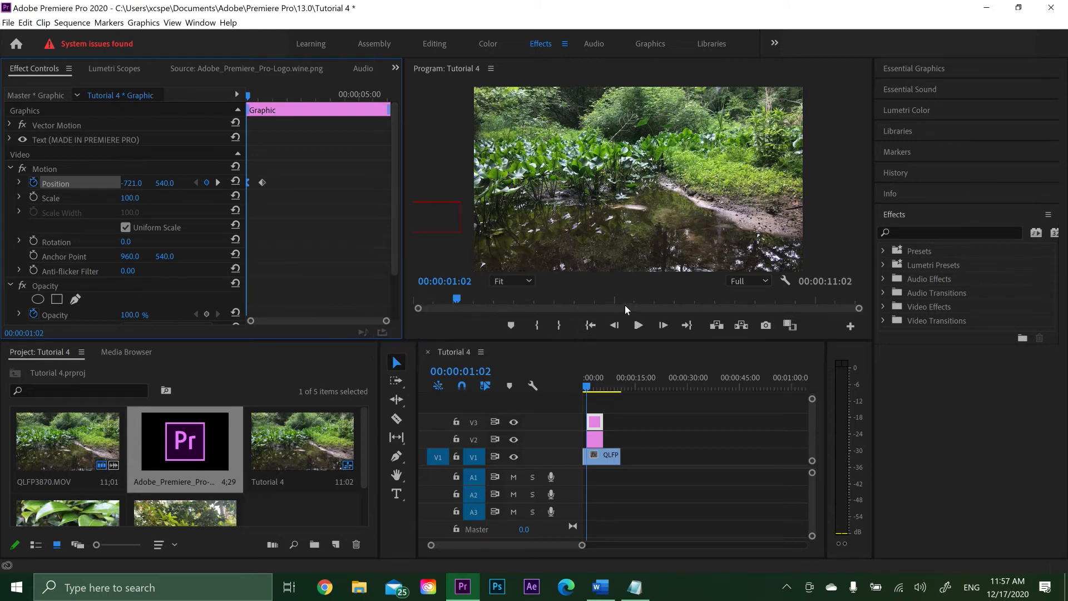
pyautogui.click(639, 325)
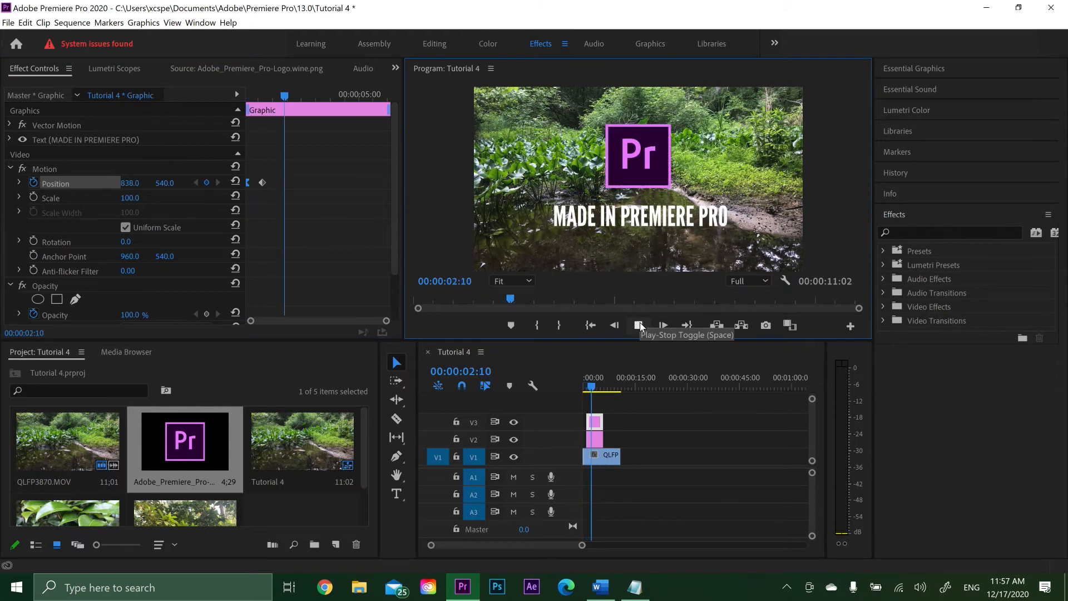
pyautogui.click(640, 325)
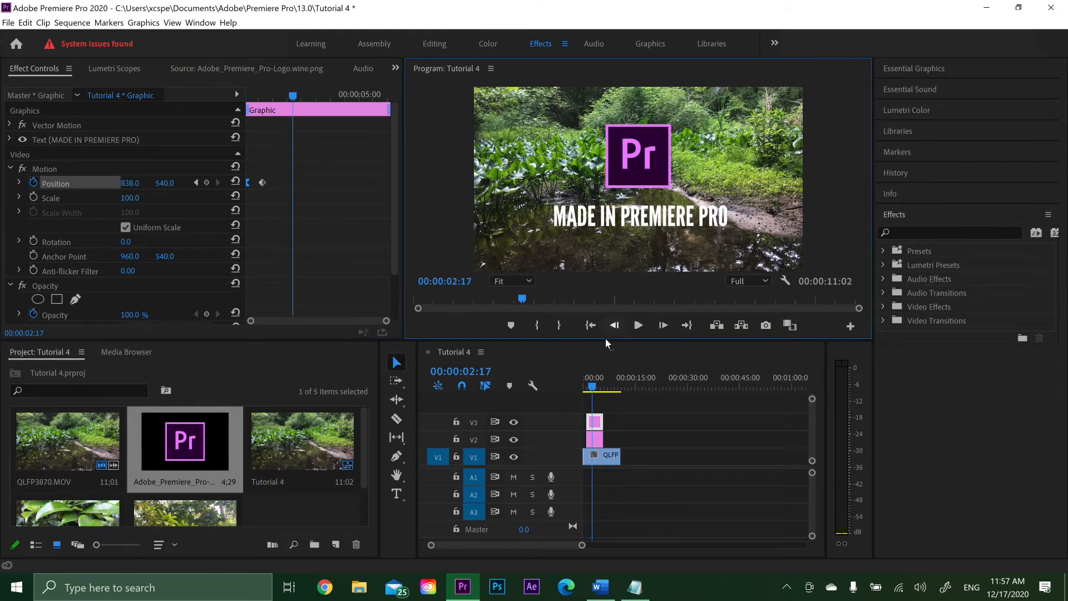
# Step: Review the combined logo and text animation again and return the playhead to the sequence start
pyautogui.moveTo(595, 388); pyautogui.dragTo(592, 387)
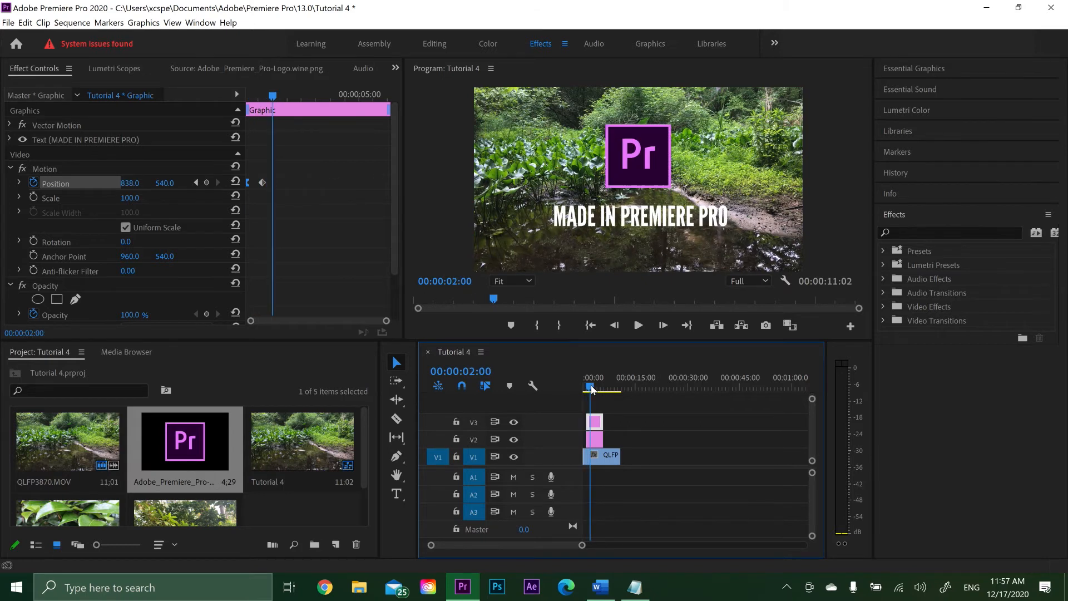
pyautogui.moveTo(275, 96); pyautogui.dragTo(274, 96)
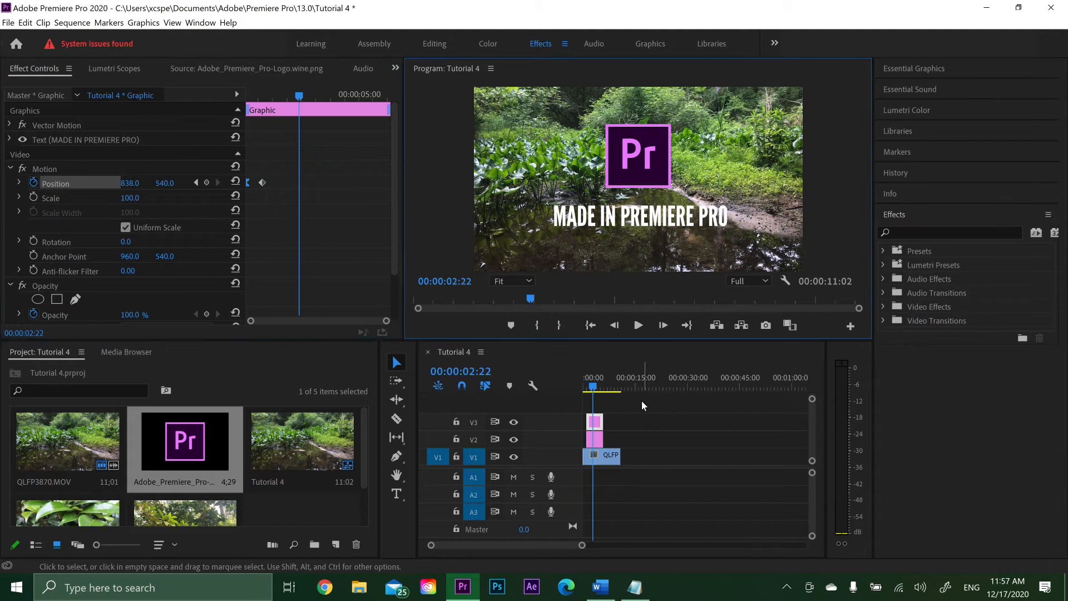
pyautogui.click(599, 455)
pyautogui.click(586, 387)
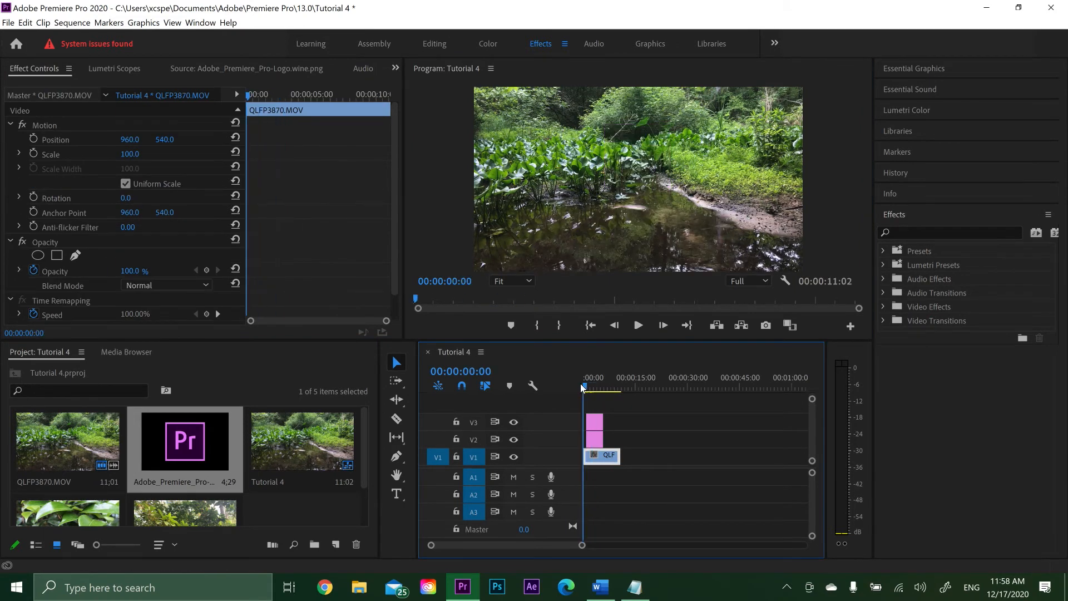
# Step: Search the effects for blur and apply Gaussian Blur to the QLFP3870.MOV background clip on V1
pyautogui.moveTo(585, 389); pyautogui.dragTo(581, 391)
pyautogui.click(916, 233)
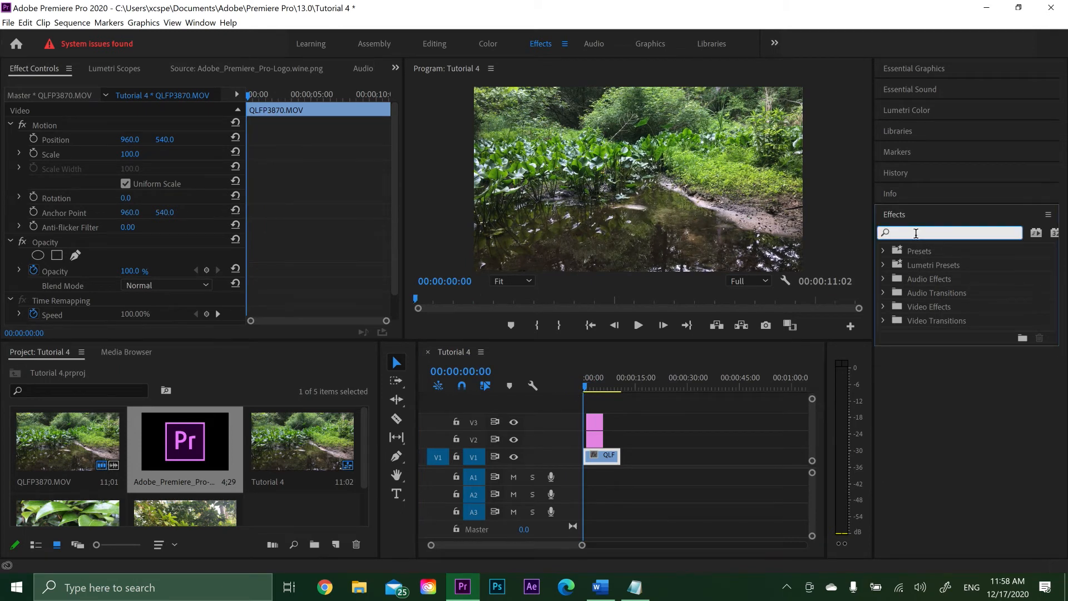
pyautogui.write('blur')
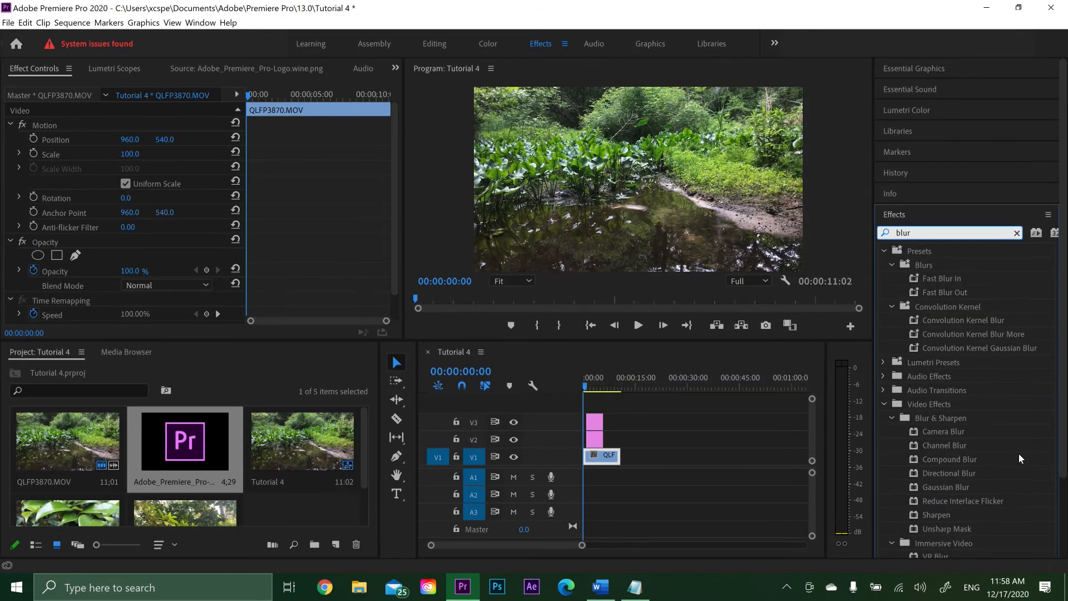
pyautogui.moveTo(914, 489); pyautogui.dragTo(609, 457)
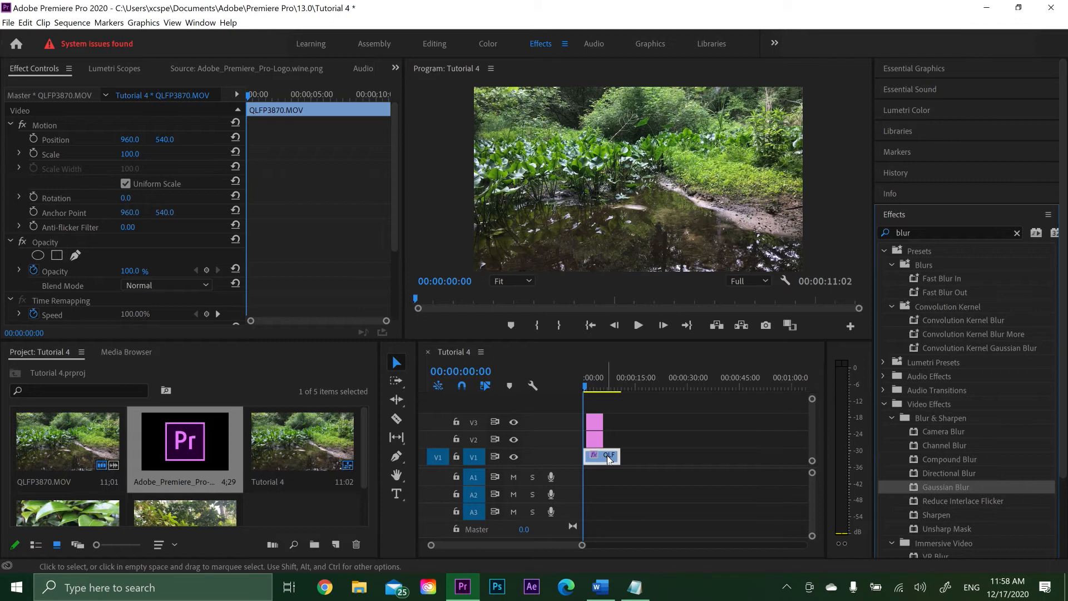
pyautogui.moveTo(395, 121); pyautogui.dragTo(394, 276)
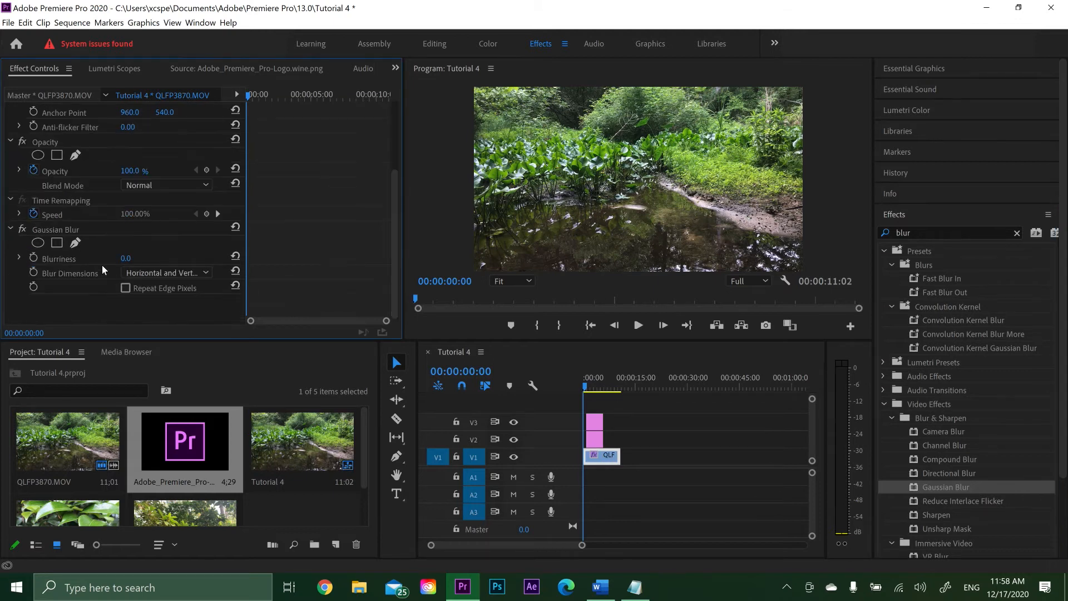
pyautogui.click(60, 230)
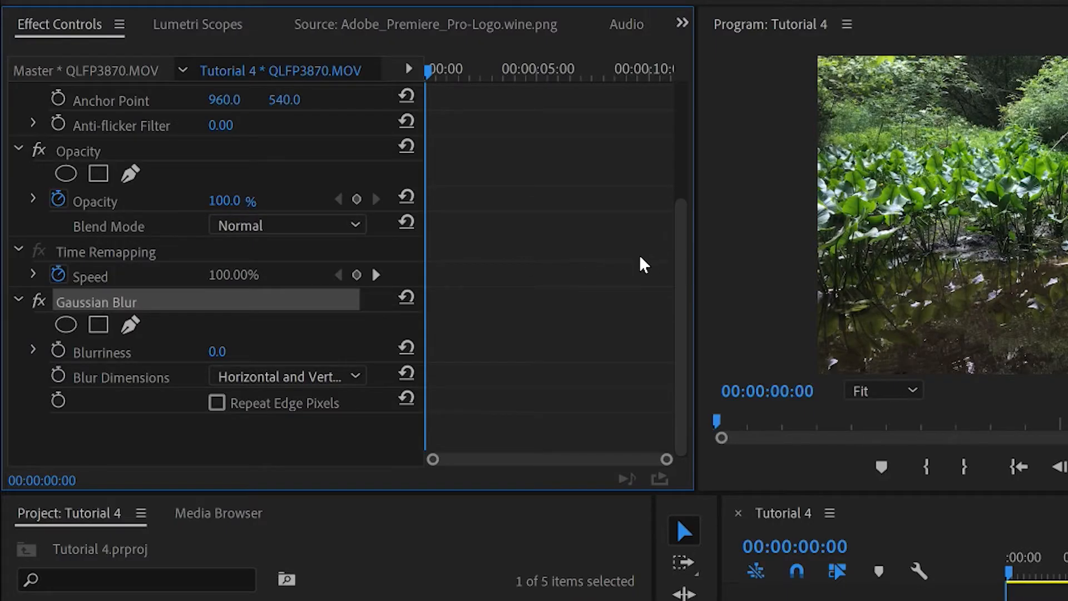
# Step: Try raising the background clip's Gaussian Blur Blurriness to about 49
pyautogui.moveTo(677, 275); pyautogui.dragTo(703, 338)
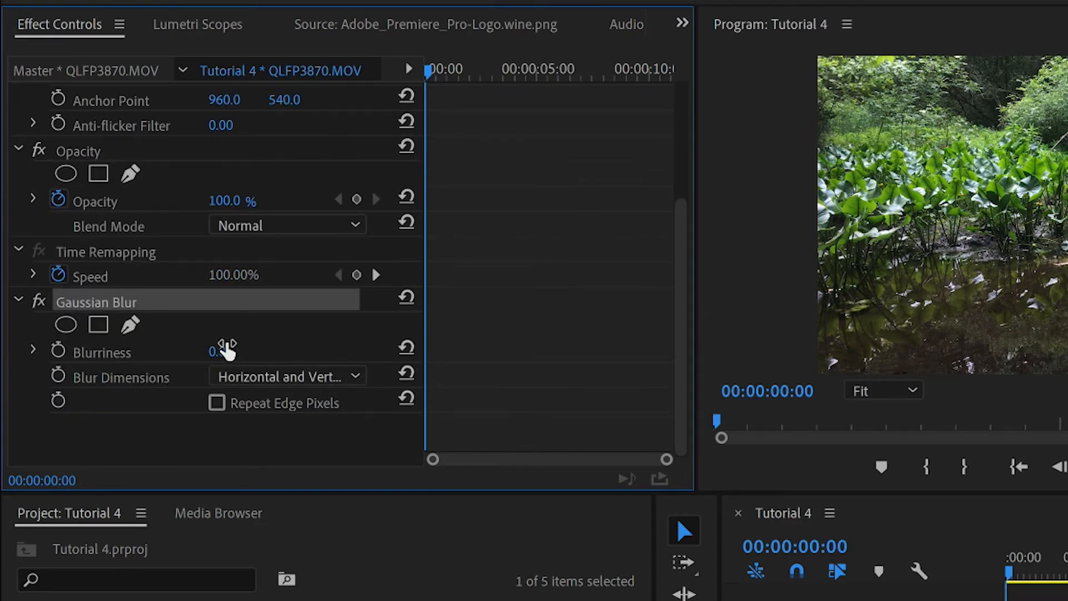
pyautogui.moveTo(223, 350); pyautogui.dragTo(254, 350)
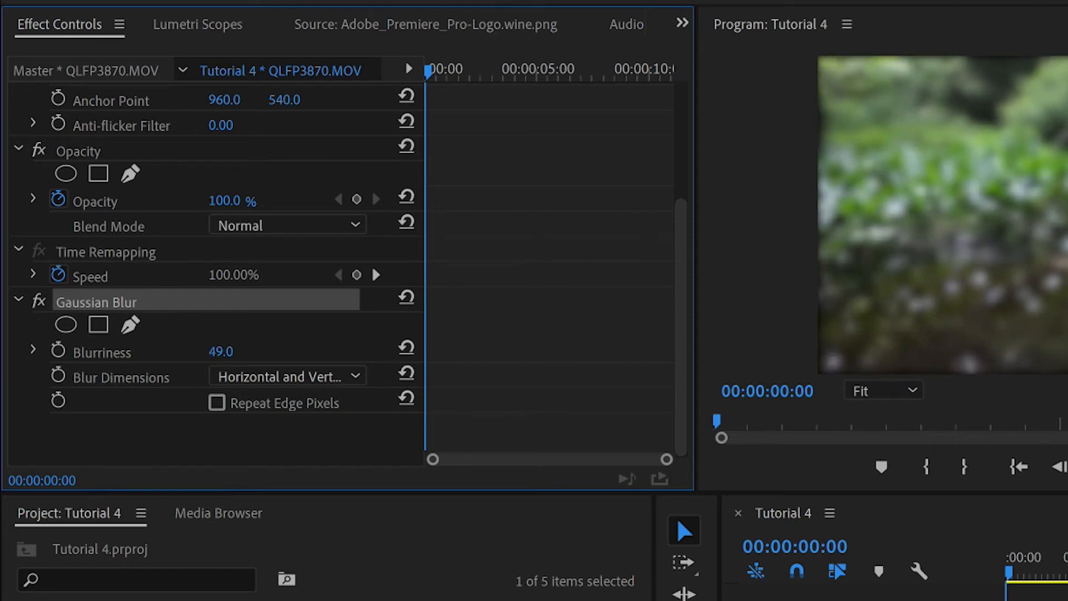
pyautogui.moveTo(261, 351); pyautogui.dragTo(263, 350)
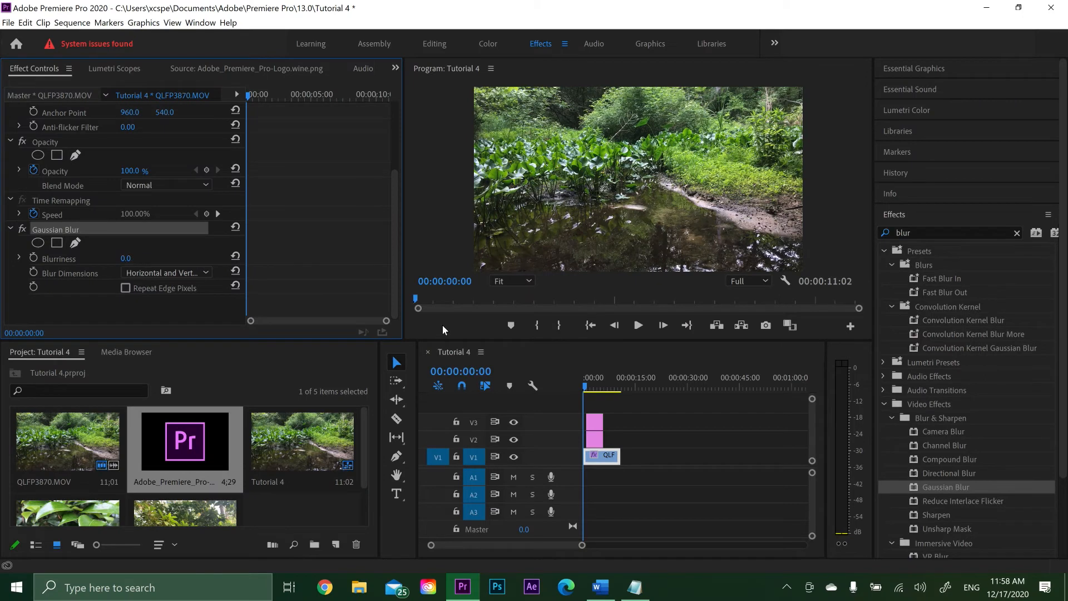
# Step: Enable Repeat Edge Pixels for the Gaussian Blur while testing Blurriness at 64 and 36, and reset Blurriness to 0
pyautogui.moveTo(130, 258); pyautogui.dragTo(161, 258)
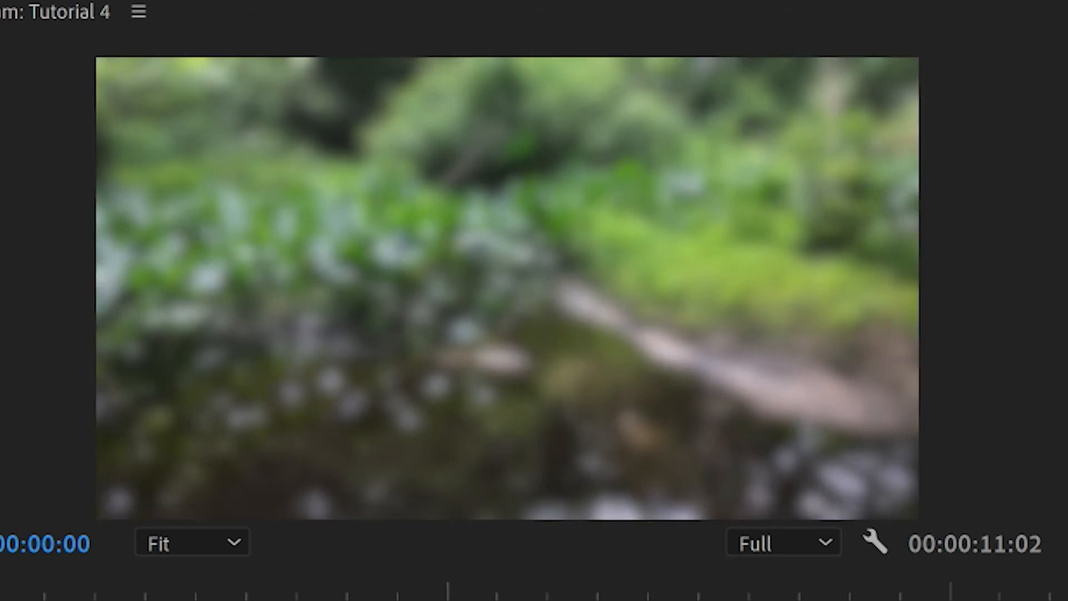
pyautogui.click(139, 292)
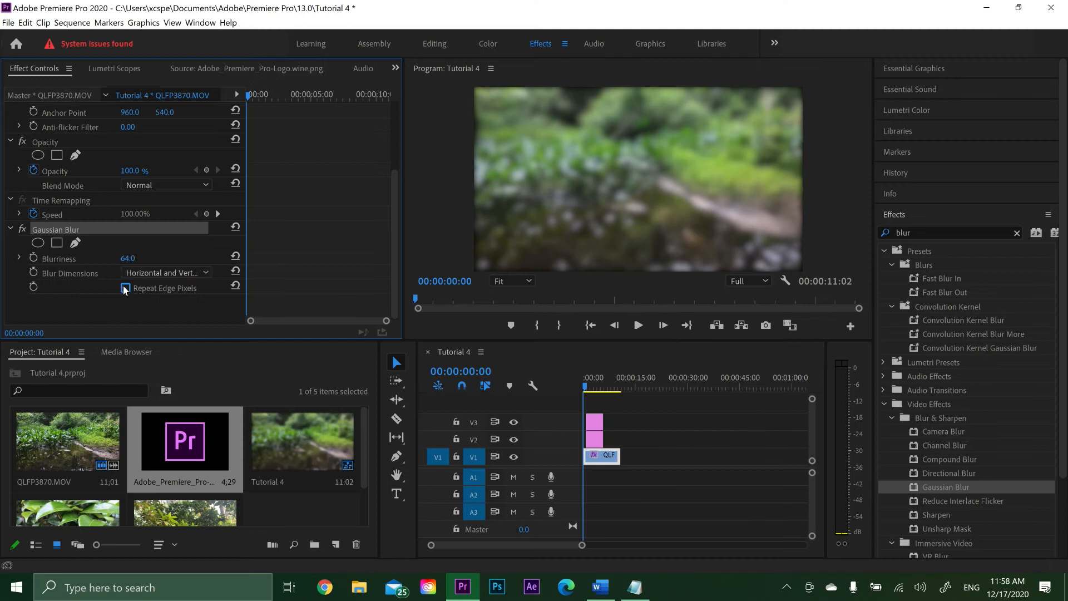
pyautogui.click(125, 288)
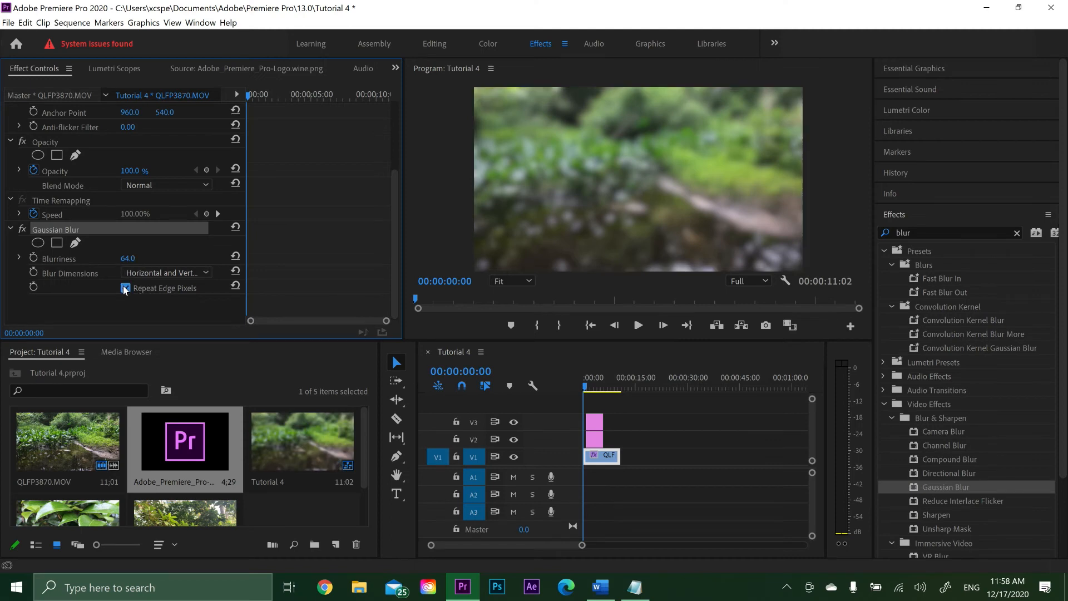
pyautogui.moveTo(131, 259); pyautogui.dragTo(115, 259)
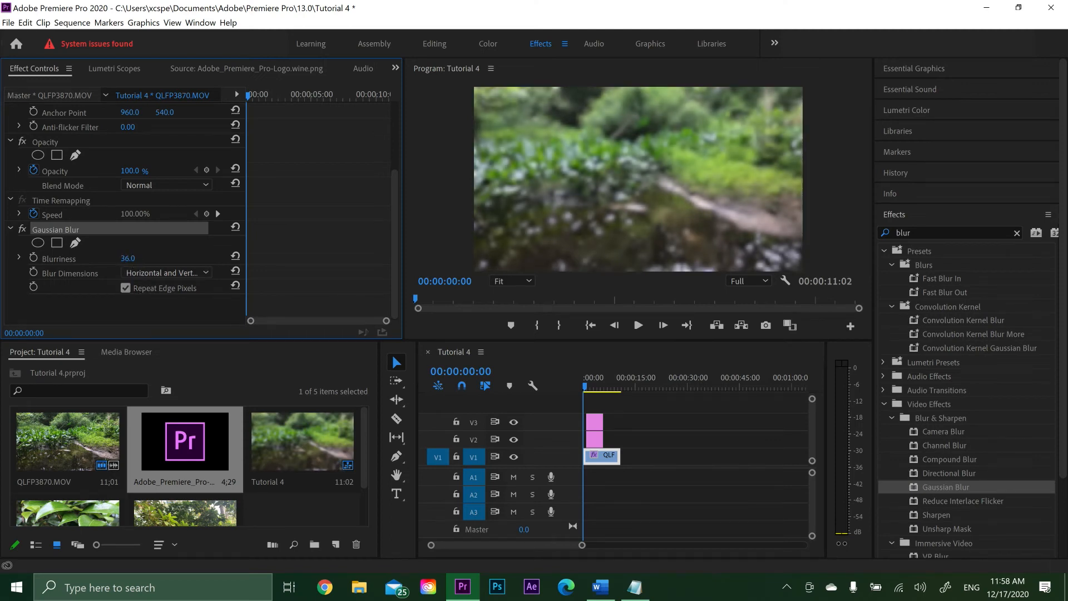
pyautogui.click(238, 259)
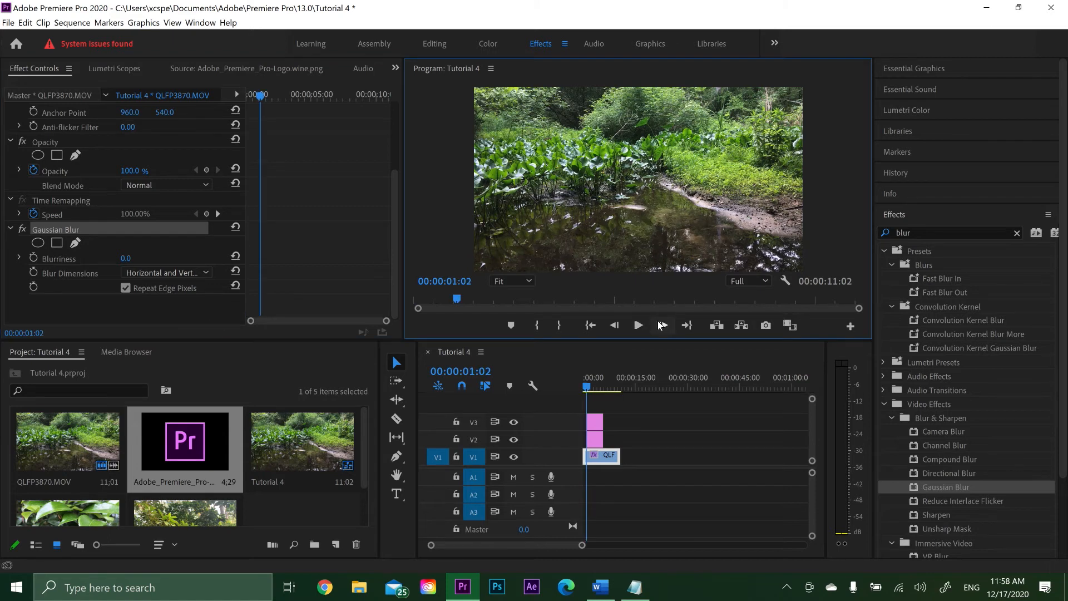
# Step: Keyframe the background clip's Gaussian Blur Blurriness from 0 at about 00:00:01:02 to 76 at 00:00:01:16
pyautogui.click(662, 326)
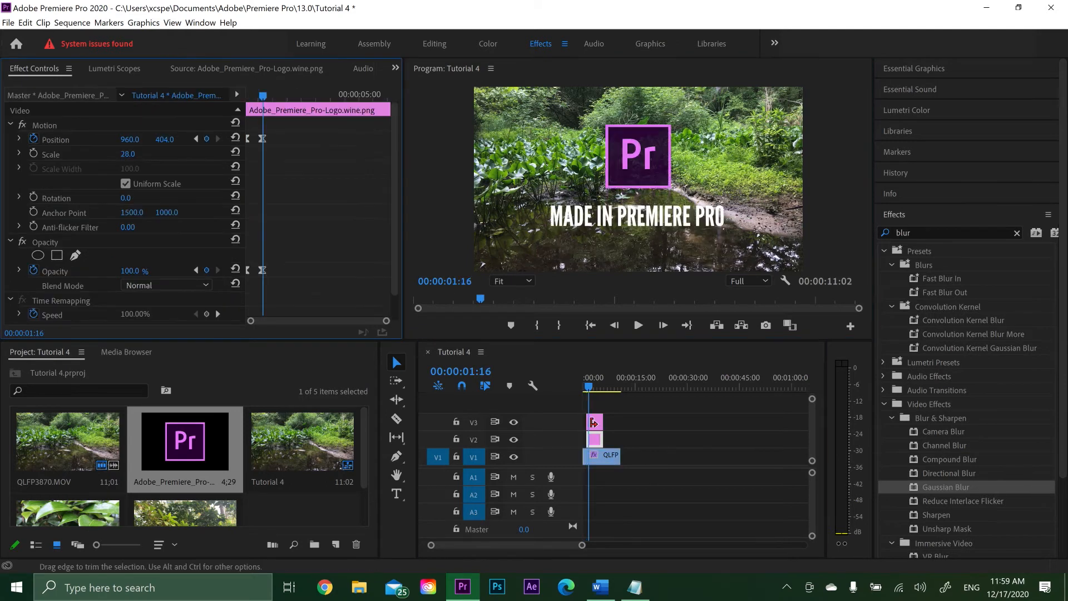
pyautogui.click(599, 458)
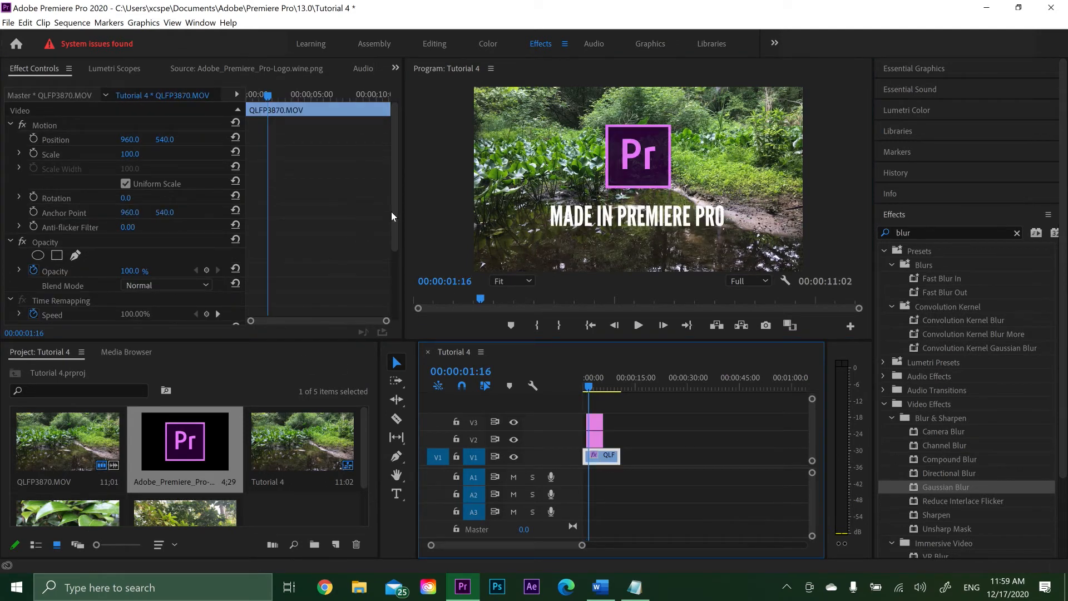
pyautogui.moveTo(391, 217); pyautogui.dragTo(397, 296)
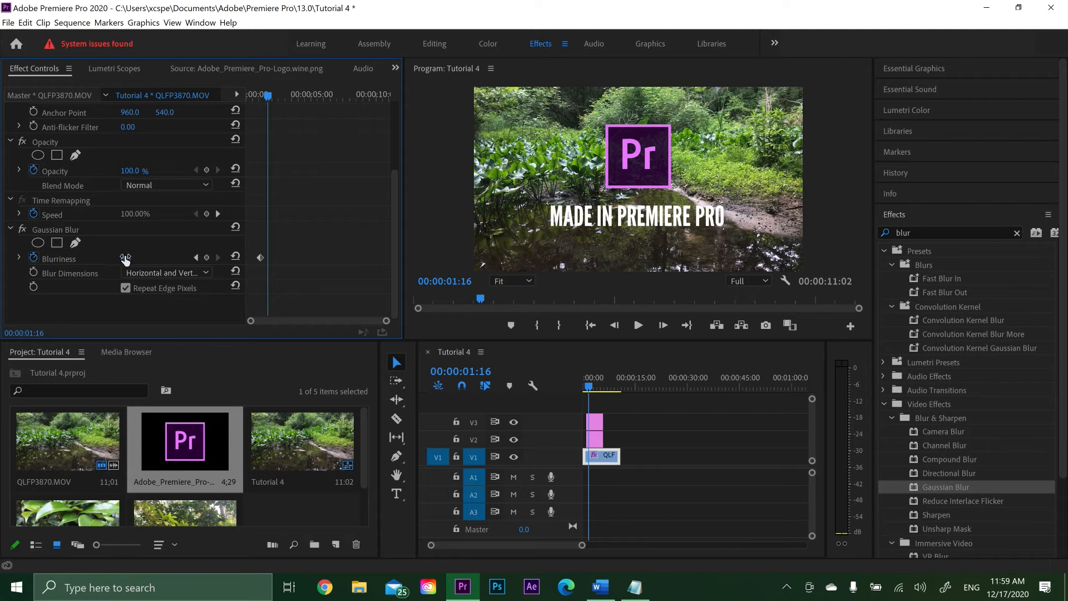
pyautogui.moveTo(126, 259); pyautogui.dragTo(154, 259)
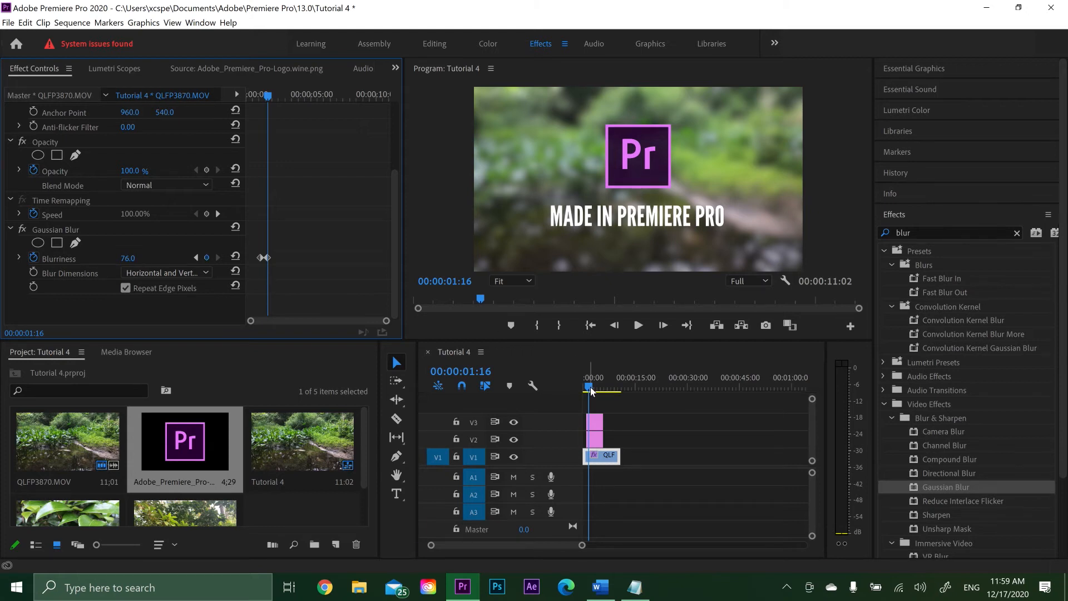
# Step: Play back the sequence from the start twice to review the background blur together with the logo and title animation
pyautogui.moveTo(590, 386); pyautogui.dragTo(566, 387)
pyautogui.click(640, 329)
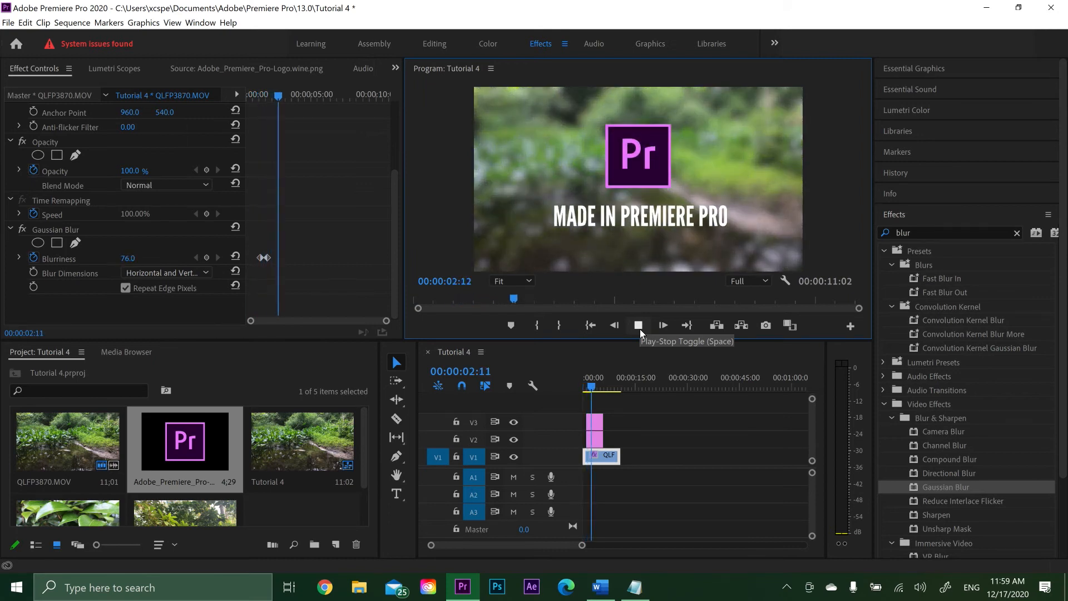
pyautogui.click(640, 329)
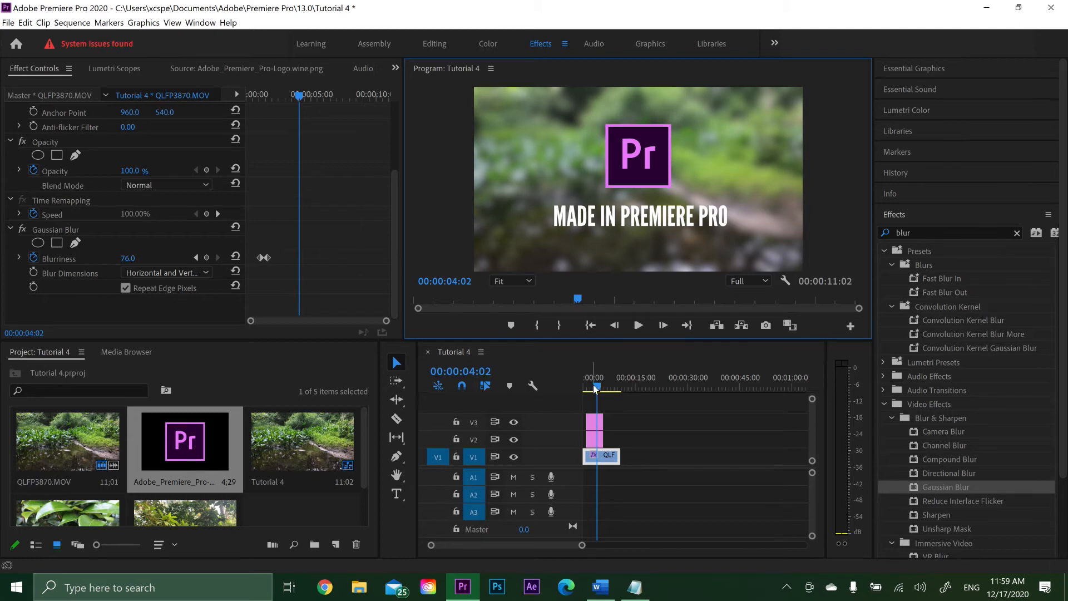
pyautogui.moveTo(593, 386); pyautogui.dragTo(591, 386)
pyautogui.click(640, 328)
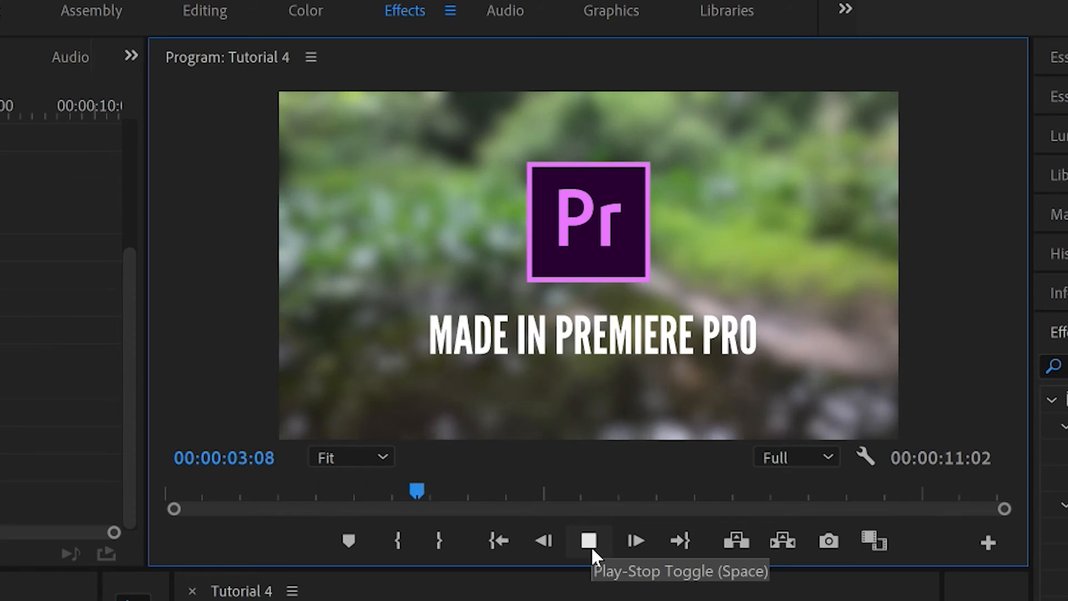
pyautogui.click(590, 546)
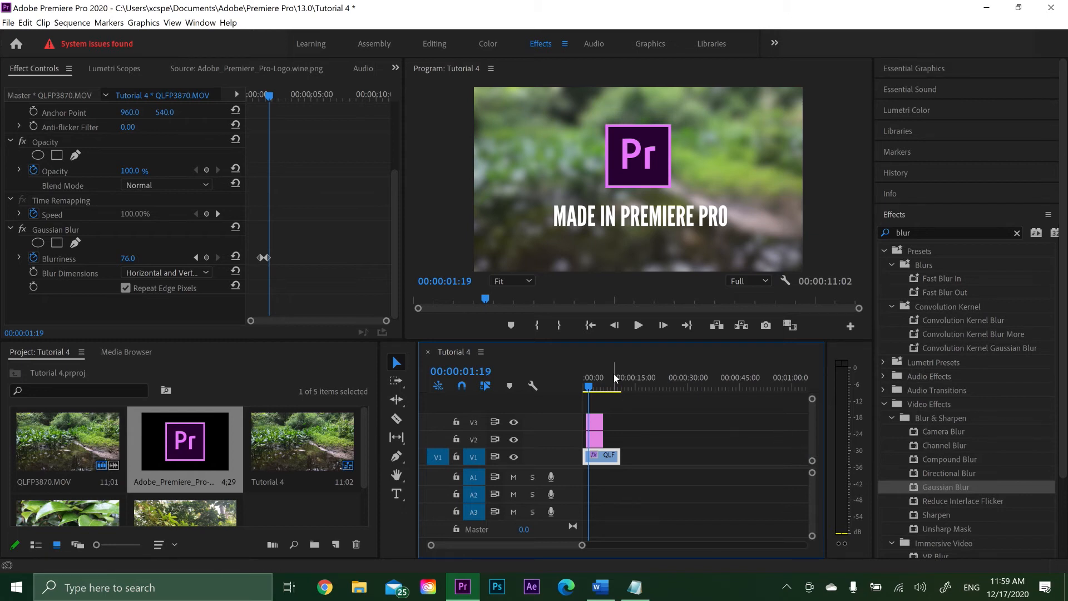
# Step: Apply Directional Blur to the MADE IN PREMIERE PRO title clip on V3 and set its Direction to 90°
pyautogui.click(588, 384)
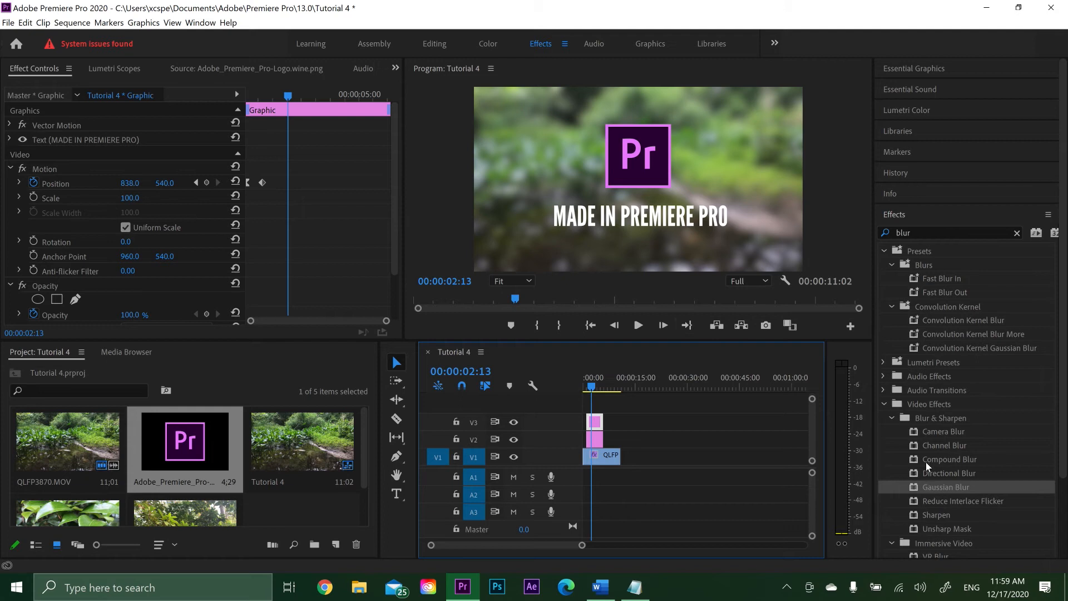
pyautogui.moveTo(915, 473); pyautogui.dragTo(595, 425)
pyautogui.click(135, 166)
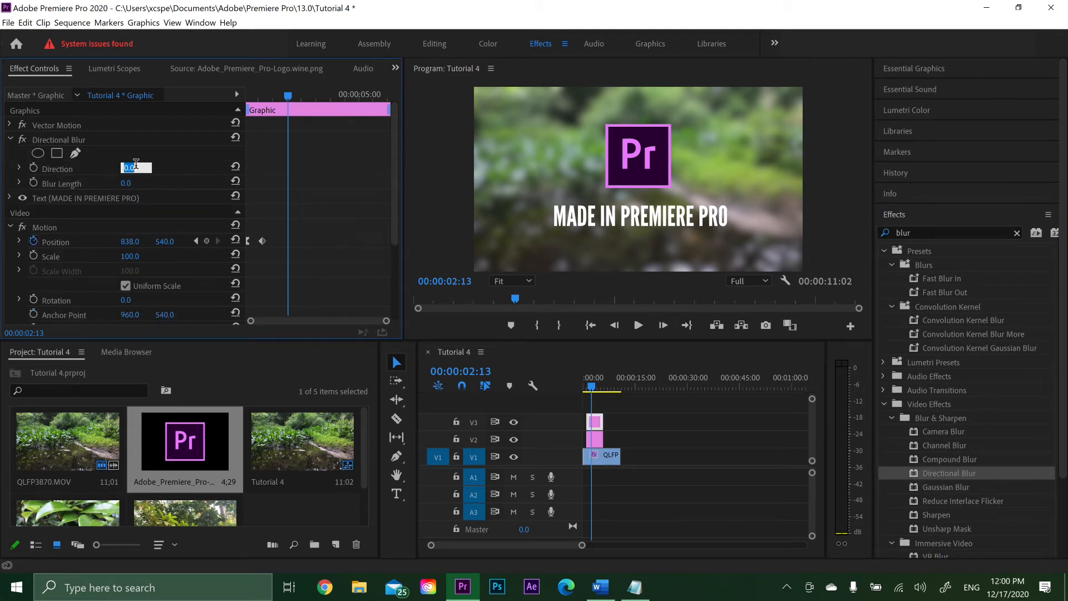
pyautogui.write('90')
pyautogui.press('Return')
# Step: Add a Directional Blur Blur Length keyframe of 12 to the title at 00:00:01:09, midway through its slide-in
pyautogui.moveTo(126, 184); pyautogui.dragTo(138, 184)
pyautogui.moveTo(288, 96); pyautogui.dragTo(257, 107)
pyautogui.press('Right')
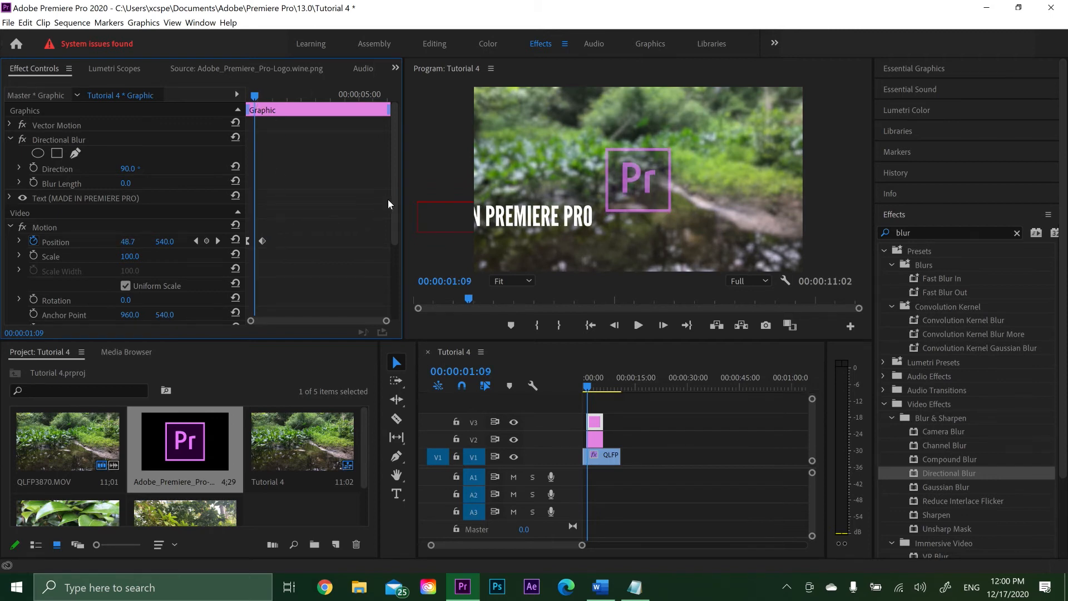
pyautogui.moveTo(123, 187); pyautogui.dragTo(140, 183)
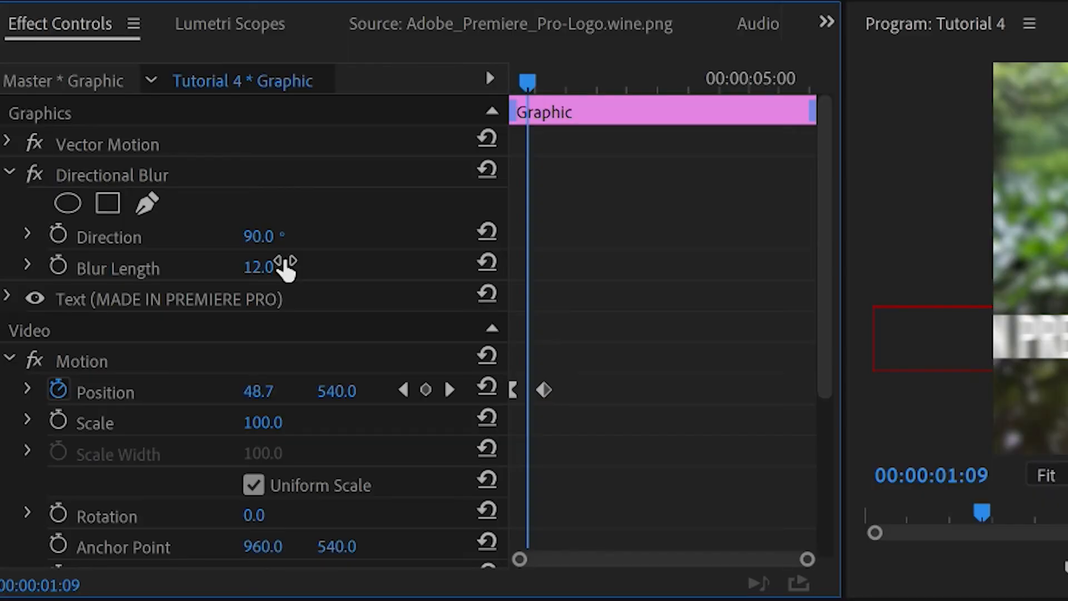
pyautogui.click(59, 264)
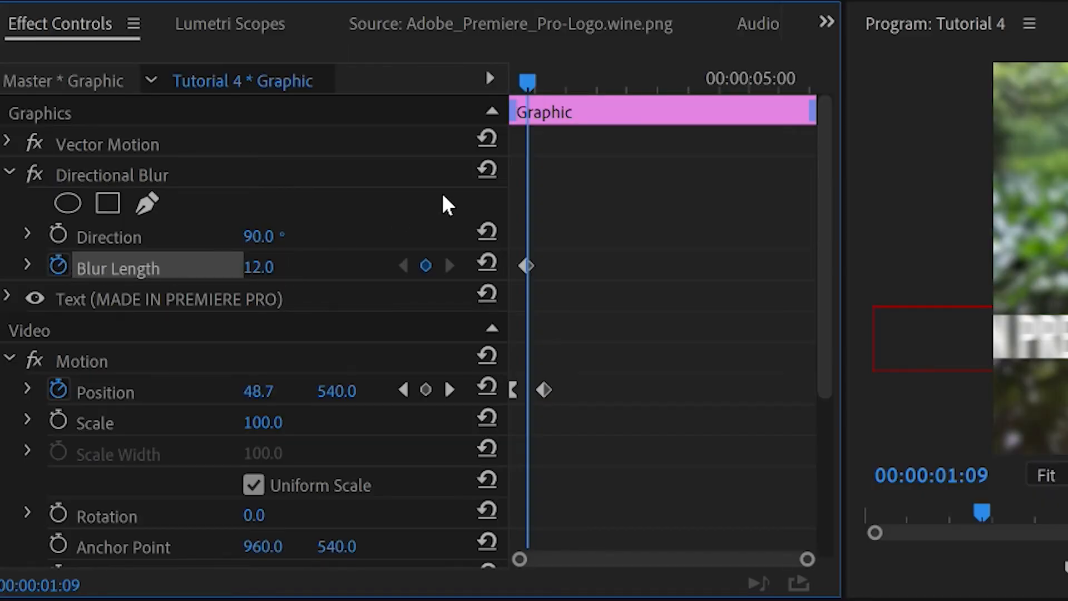
# Step: Add Blur Length keyframes of 0 at the title's position keyframes, 00:00:01:02 and 00:00:01:16
pyautogui.click(404, 389)
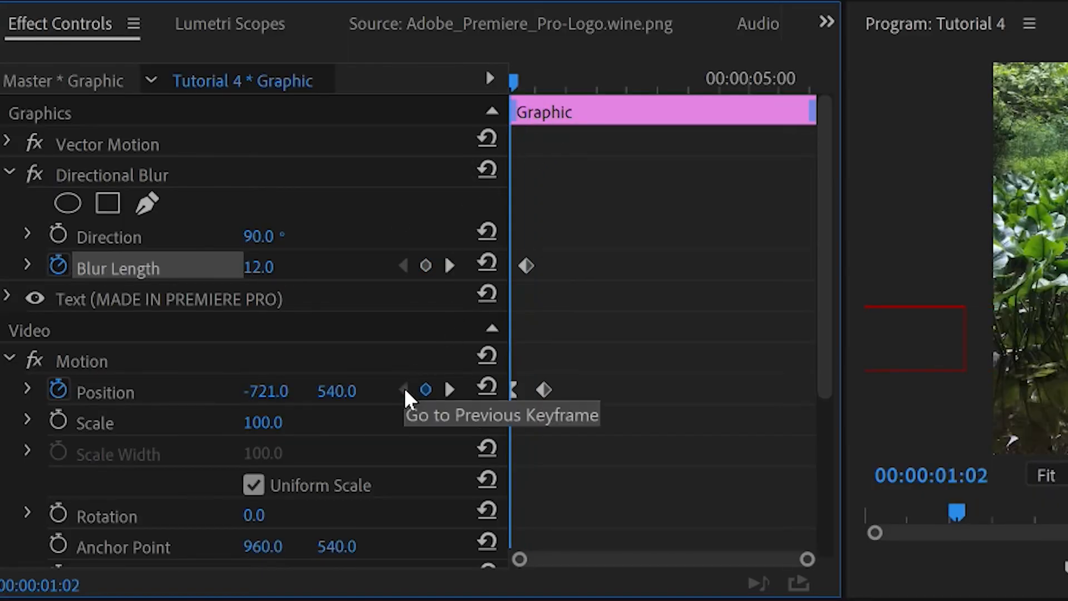
pyautogui.click(488, 265)
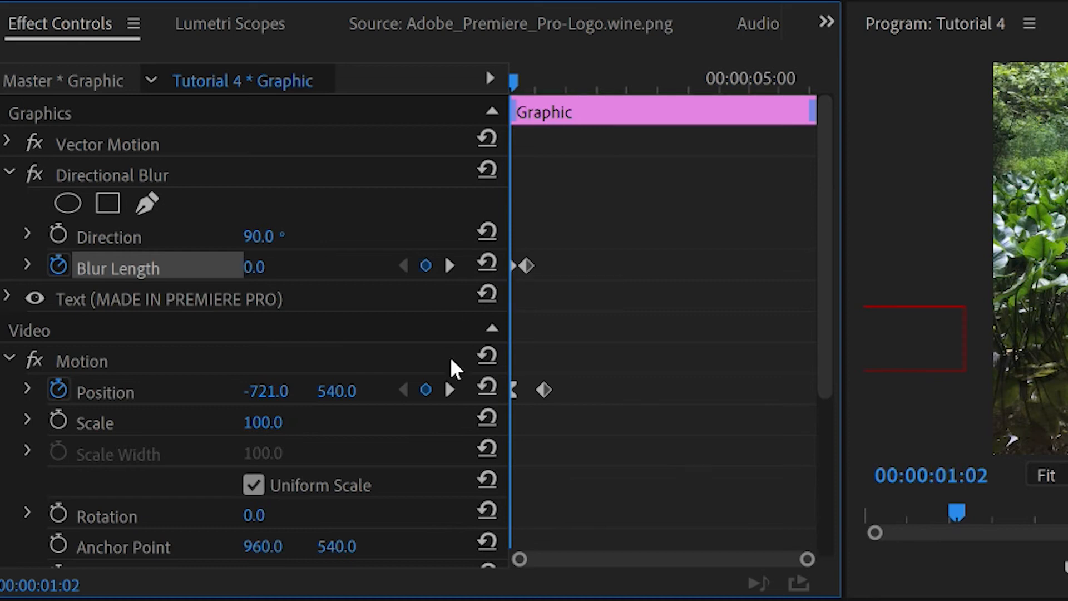
pyautogui.click(449, 390)
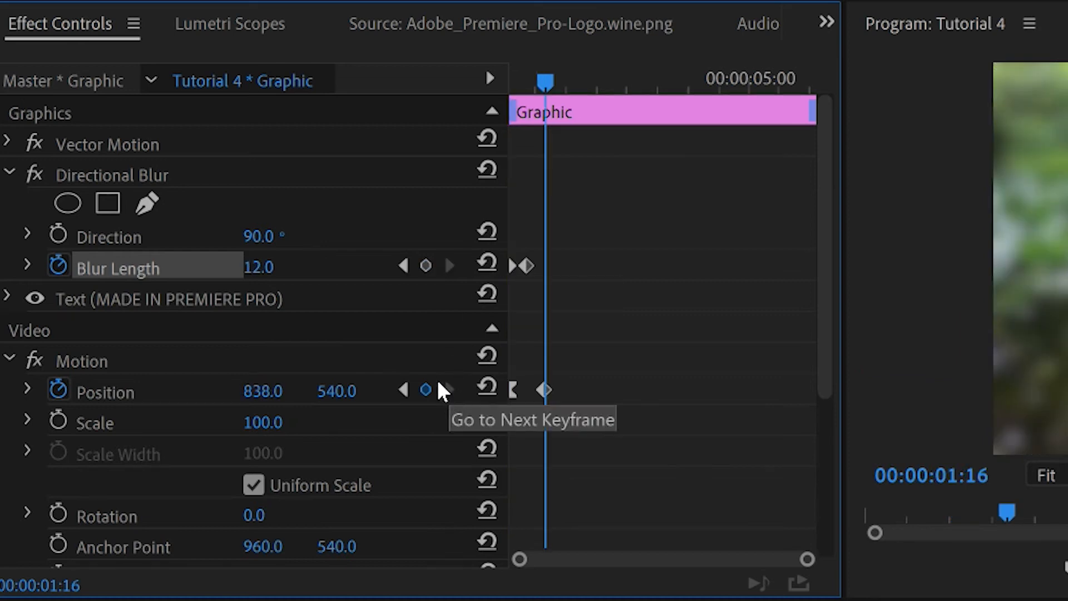
pyautogui.click(490, 269)
# Step: Play back the title's blurred slide-in, and replay the whole animation from the sequence start
pyautogui.moveTo(546, 82); pyautogui.dragTo(513, 84)
pyautogui.click(644, 325)
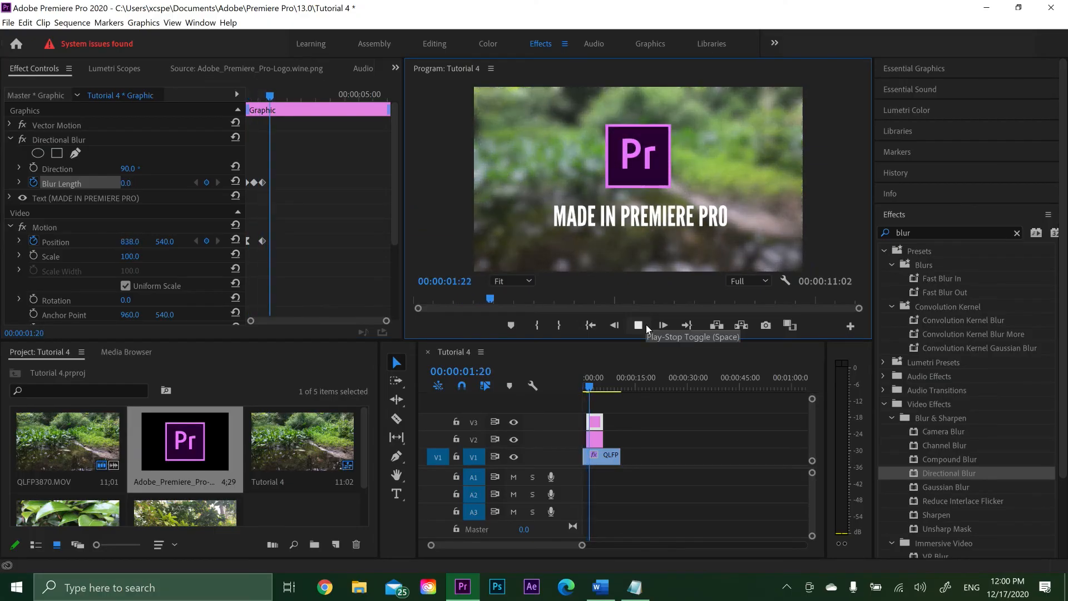
pyautogui.click(646, 325)
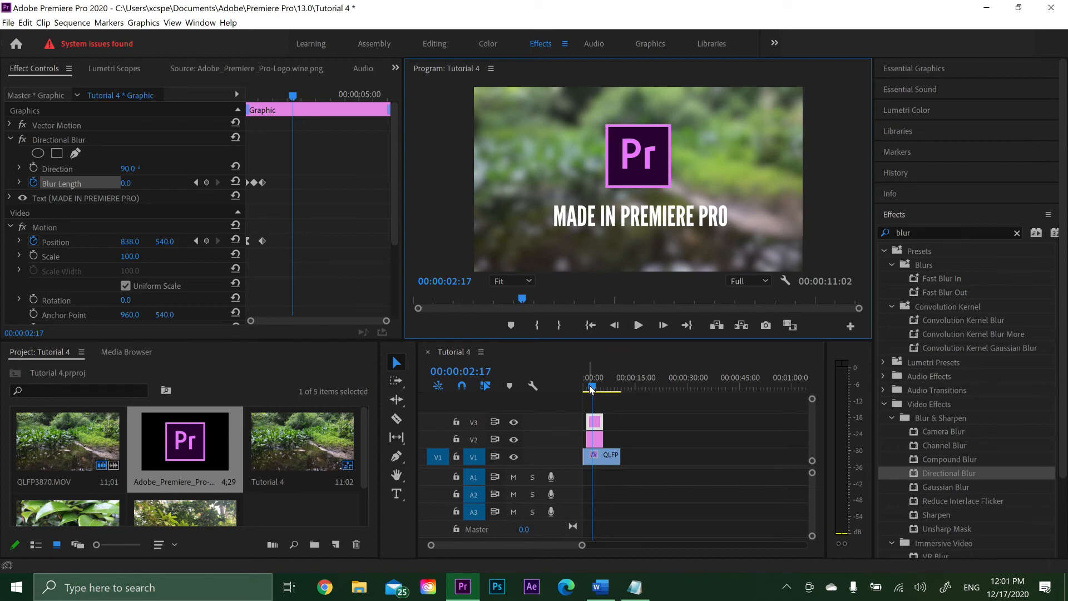
pyautogui.moveTo(591, 390); pyautogui.dragTo(584, 388)
pyautogui.click(646, 326)
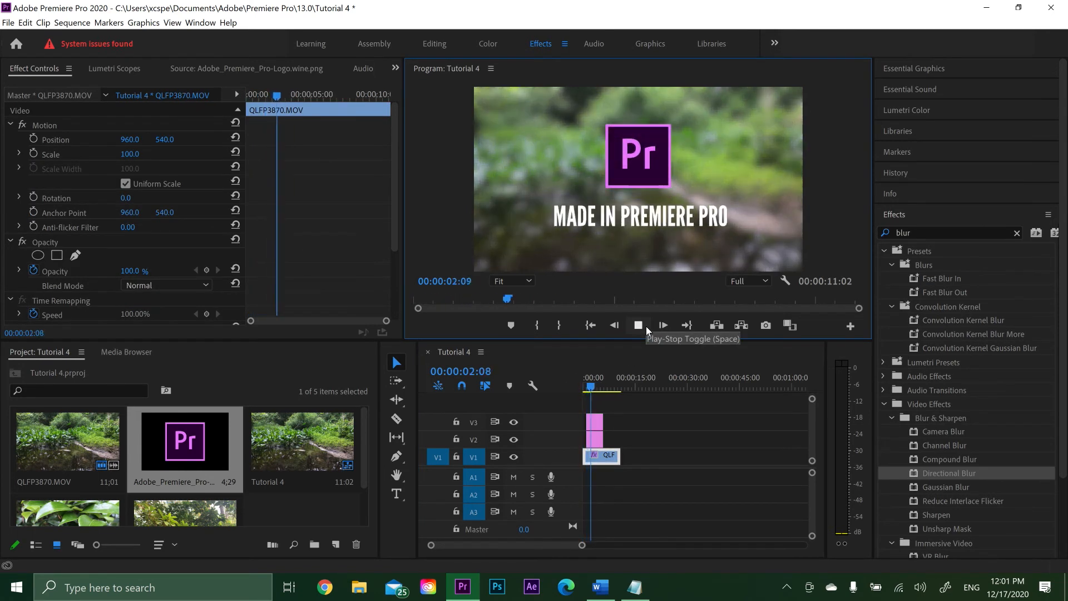
pyautogui.click(646, 326)
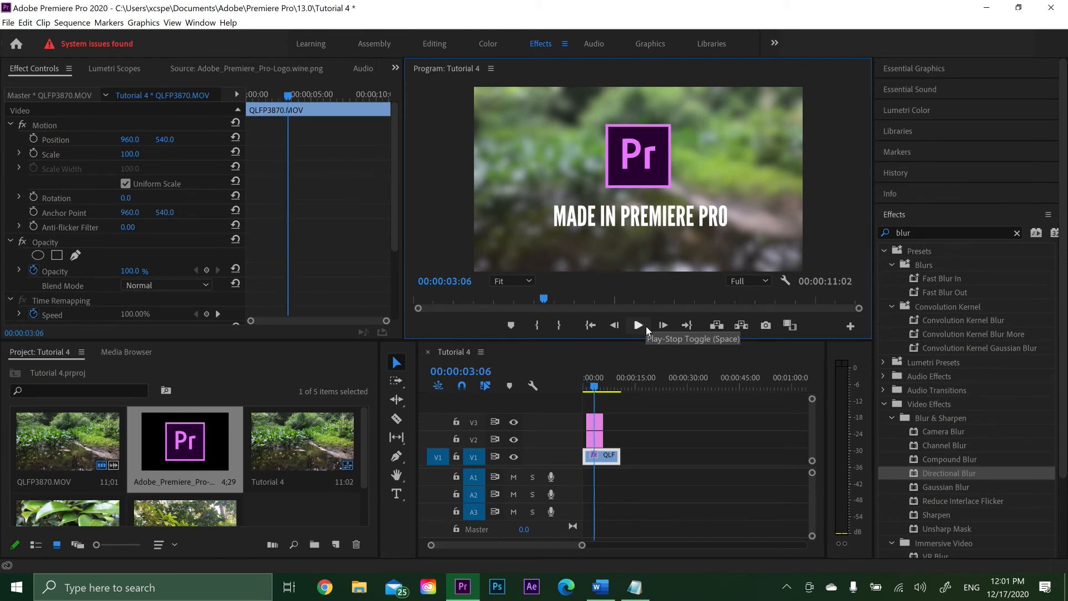
# Step: Add a position keyframe holding the title at 838, 540 at 00:00:03:06
pyautogui.click(596, 440)
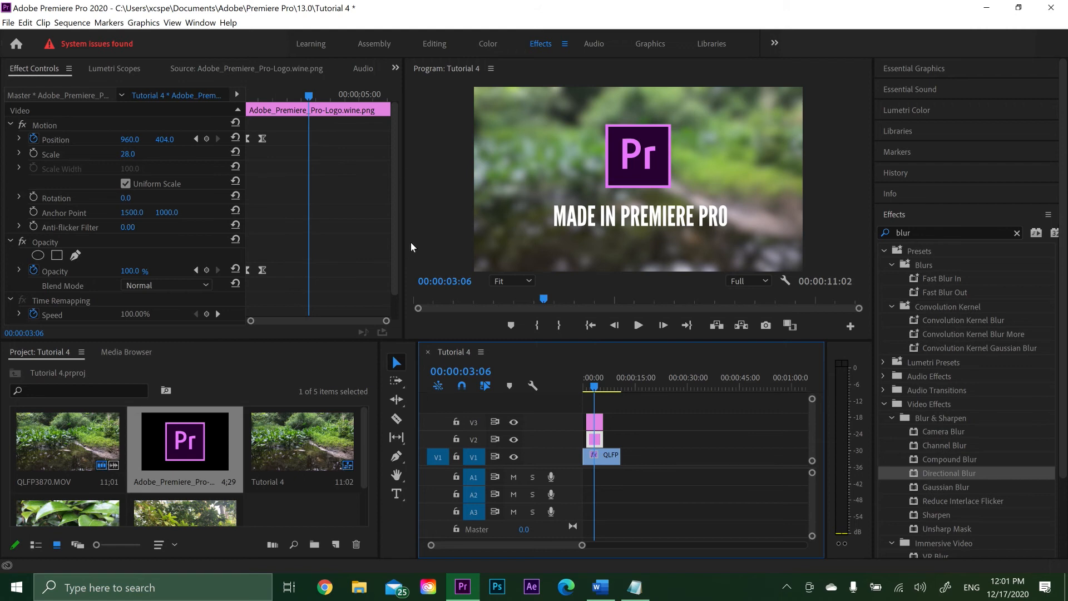
pyautogui.click(591, 423)
pyautogui.click(207, 241)
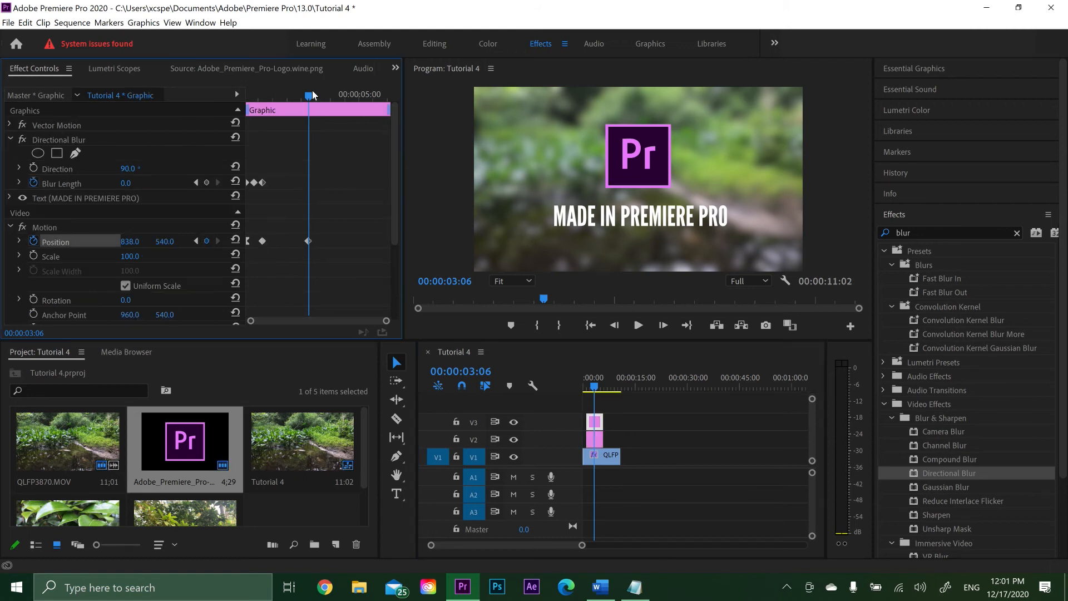
# Step: Add an eased position keyframe at 00:00:03:20 that moves the title off-screen to 3457, 540
pyautogui.moveTo(310, 94); pyautogui.dragTo(325, 96)
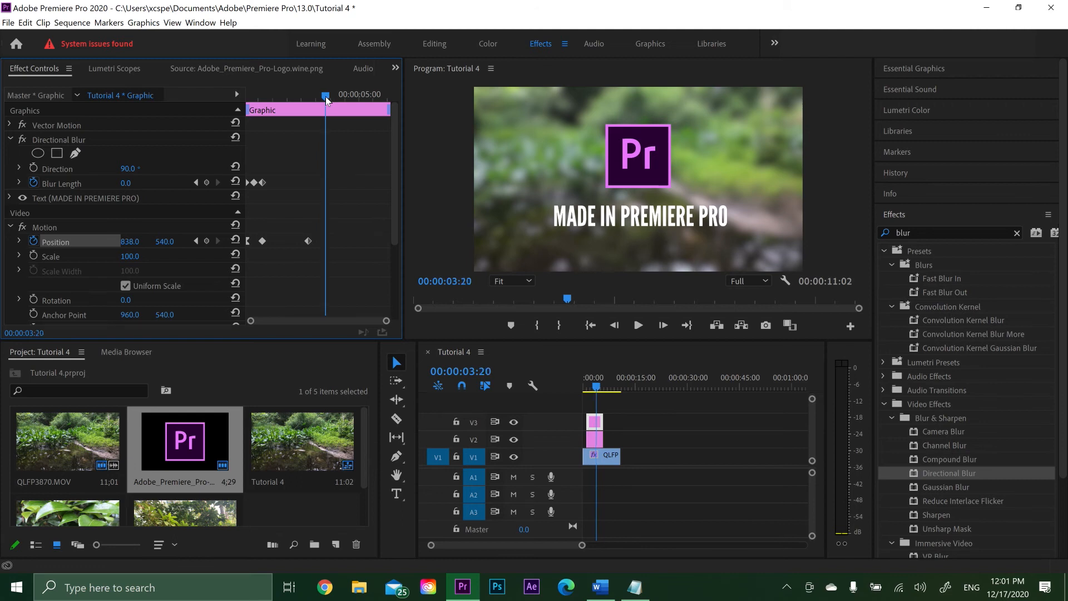
pyautogui.moveTo(159, 241); pyautogui.dragTo(749, 241)
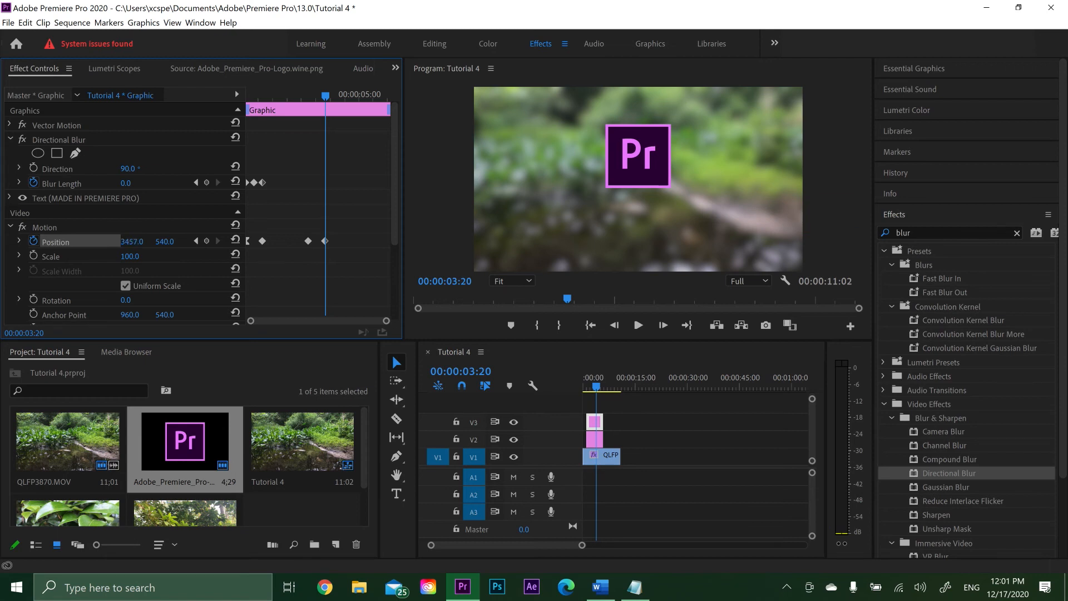
# Step: Add Blur Length keyframes to the title's slide-out at its midpoint, 00:00:03:12, and at its ends, 00:00:03:20 and 00:00:03:06
pyautogui.click(316, 130)
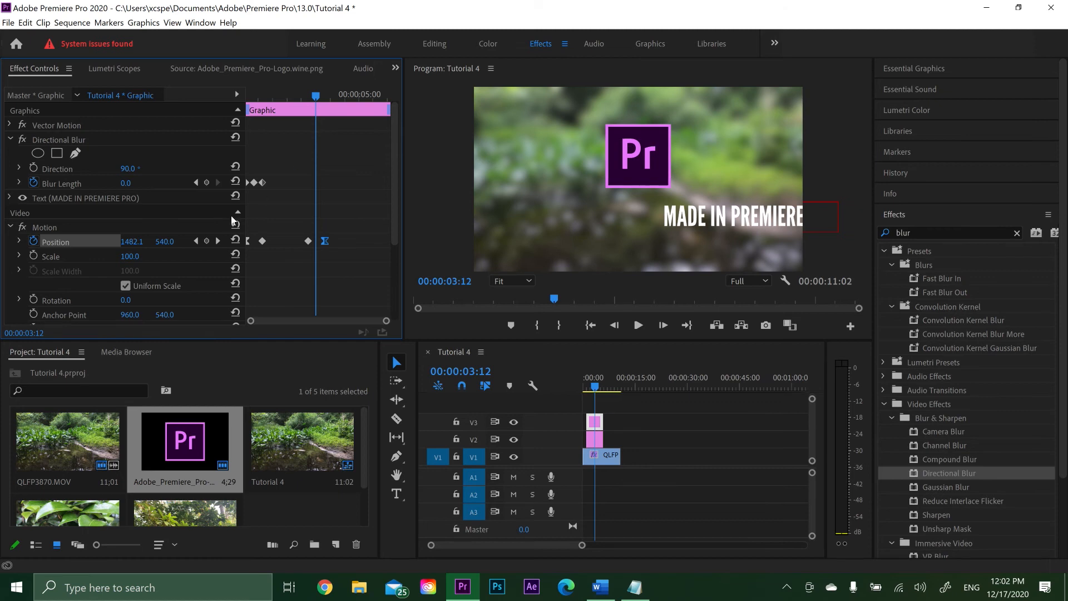
pyautogui.click(206, 183)
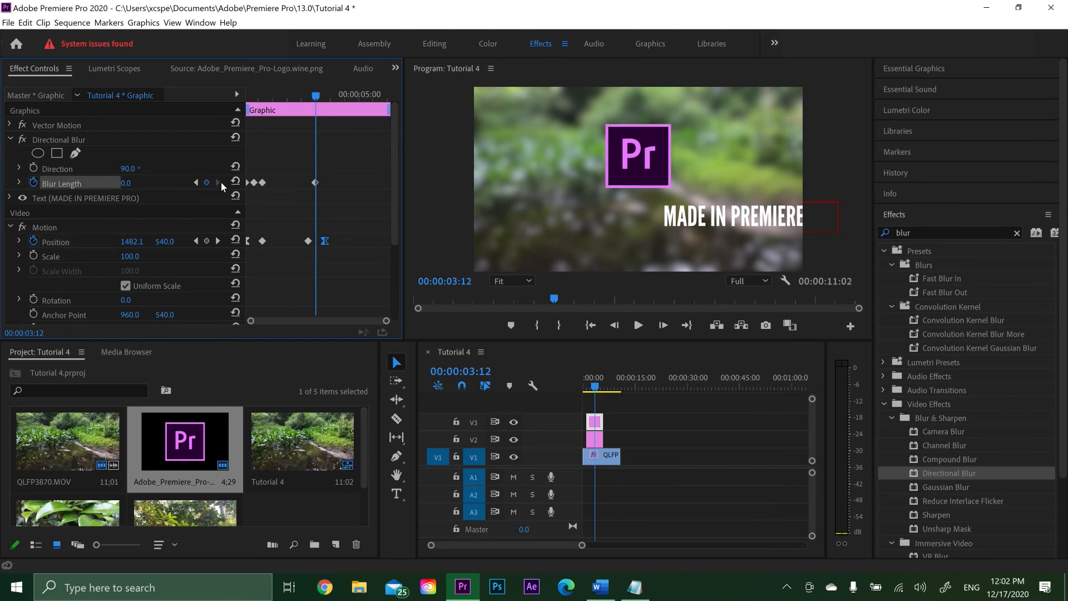
pyautogui.click(217, 241)
pyautogui.click(236, 183)
pyautogui.click(197, 241)
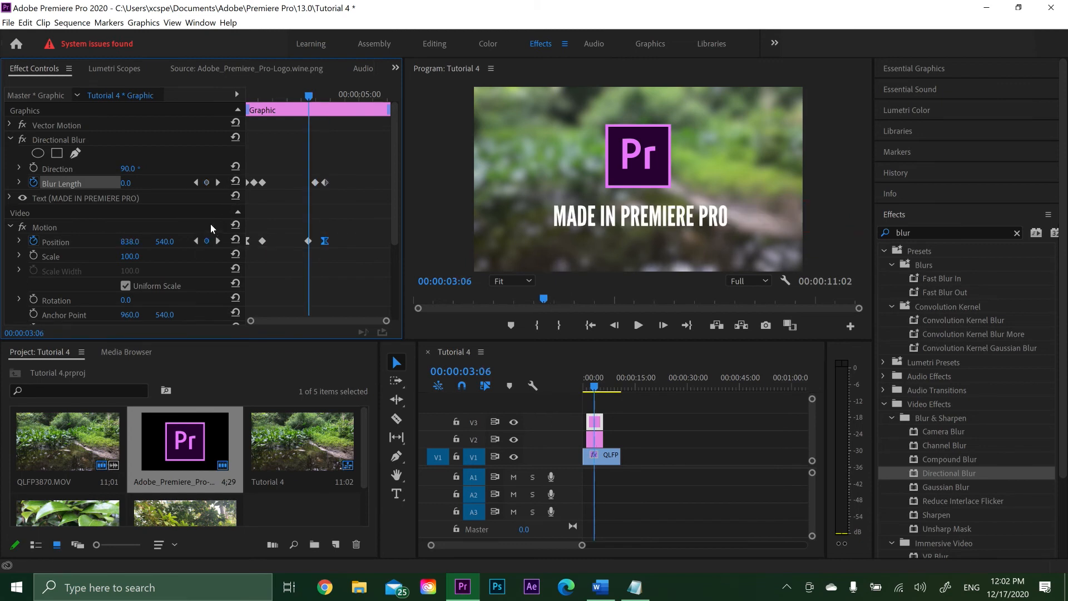
pyautogui.click(235, 182)
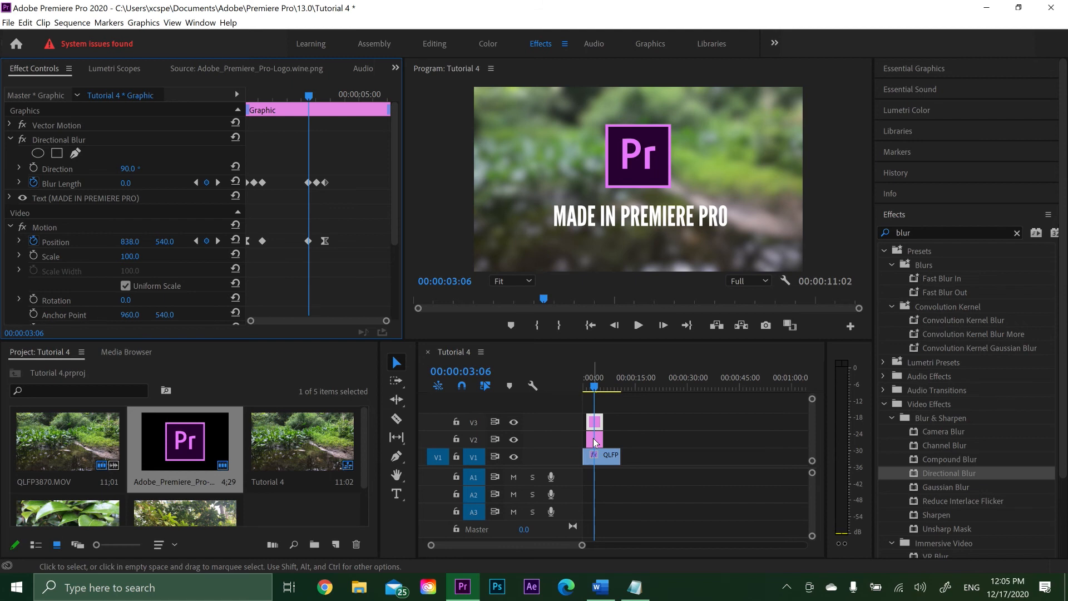
# Step: Enlarge the logo over time with Scale keyframes of 28 at 00:00:03:06 and 145 at 00:00:03:20
pyautogui.click(594, 442)
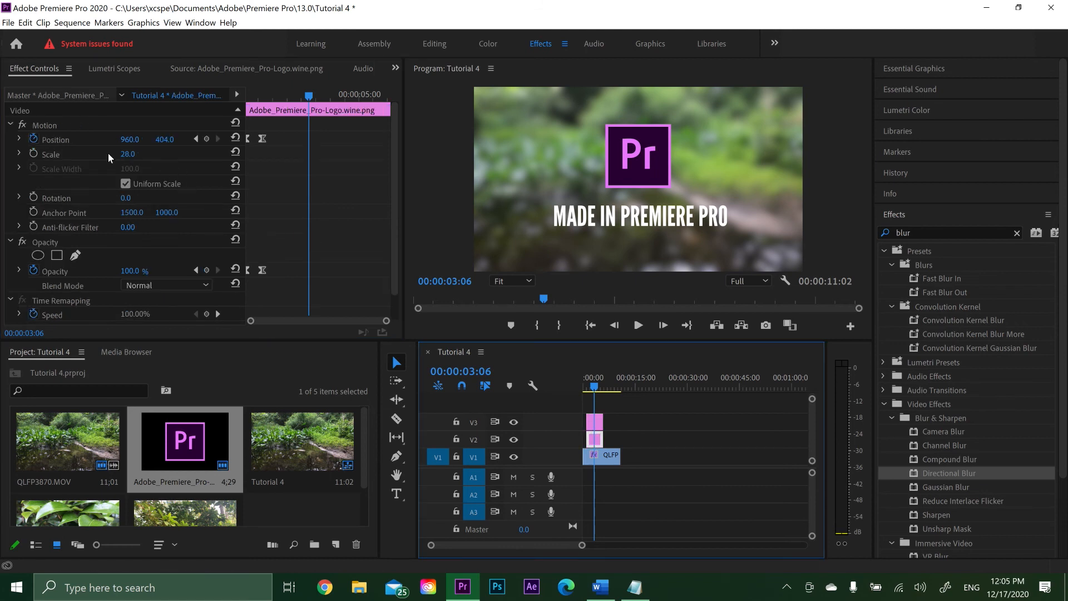
pyautogui.click(35, 153)
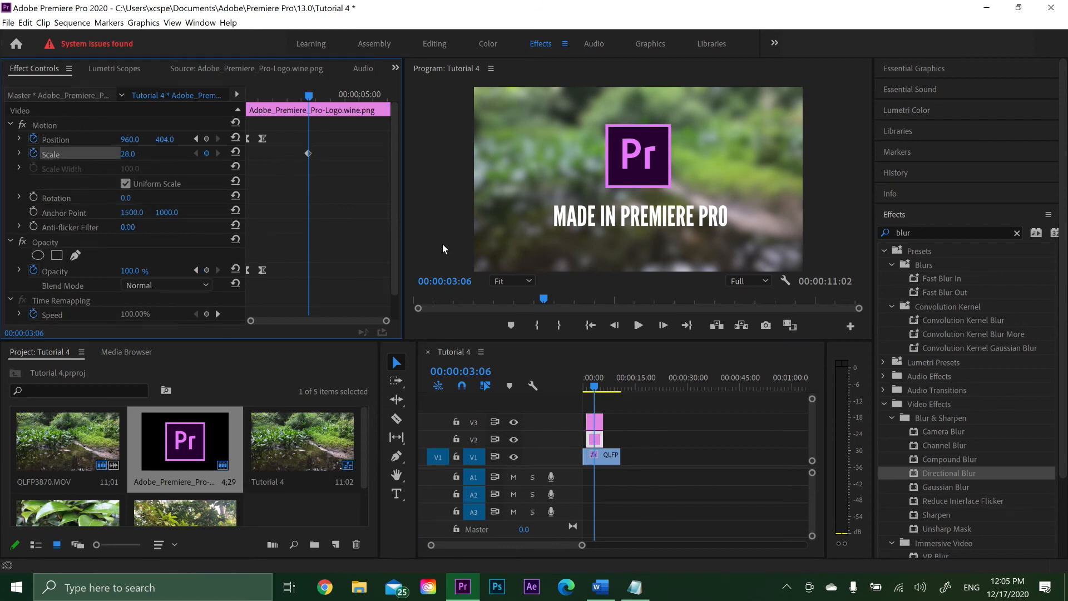
pyautogui.moveTo(128, 154); pyautogui.dragTo(193, 154)
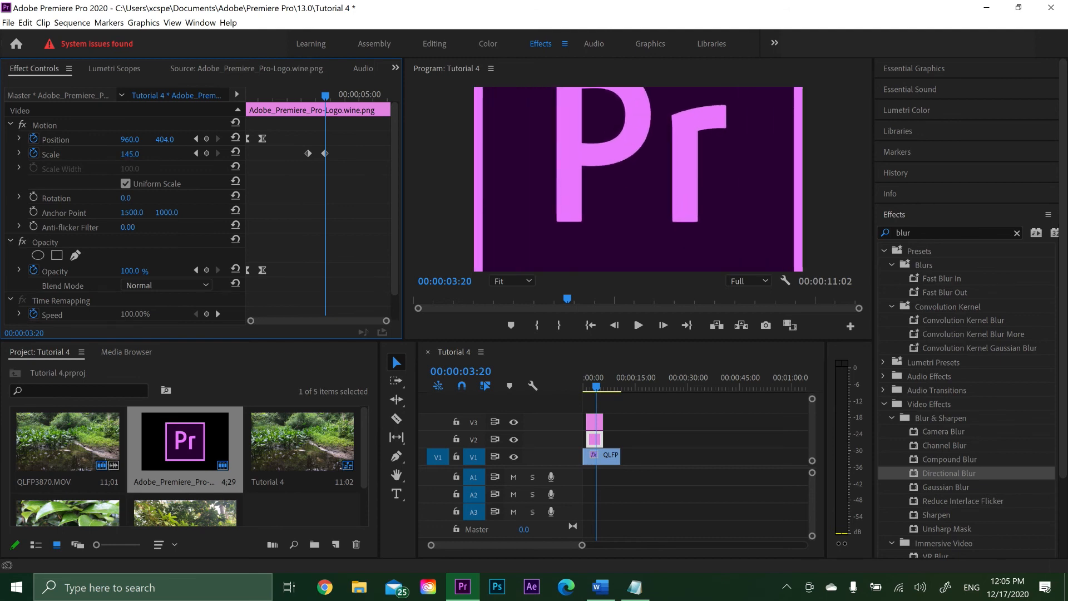
# Step: Fade out the logo with opacity keyframes of 100% at 00:00:03:06 and 0% at 00:00:03:20
pyautogui.click(197, 154)
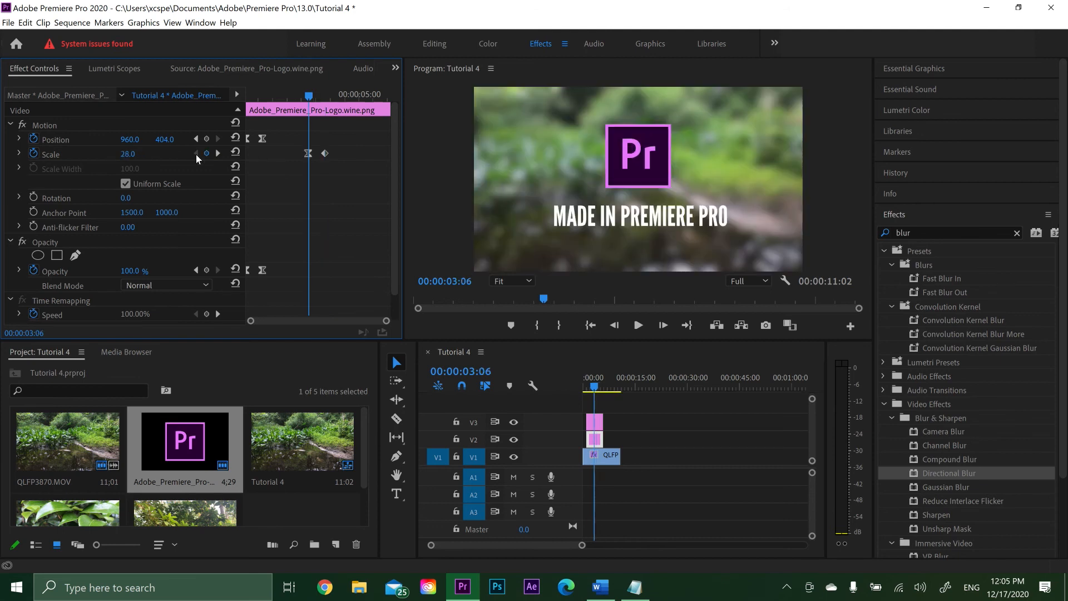
pyautogui.click(206, 270)
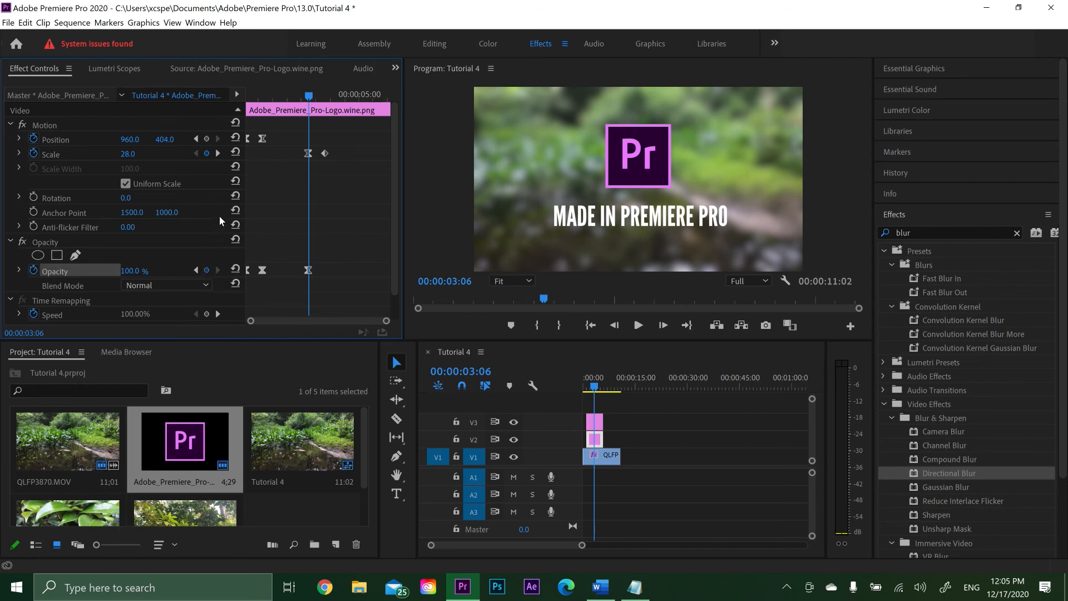
pyautogui.click(218, 153)
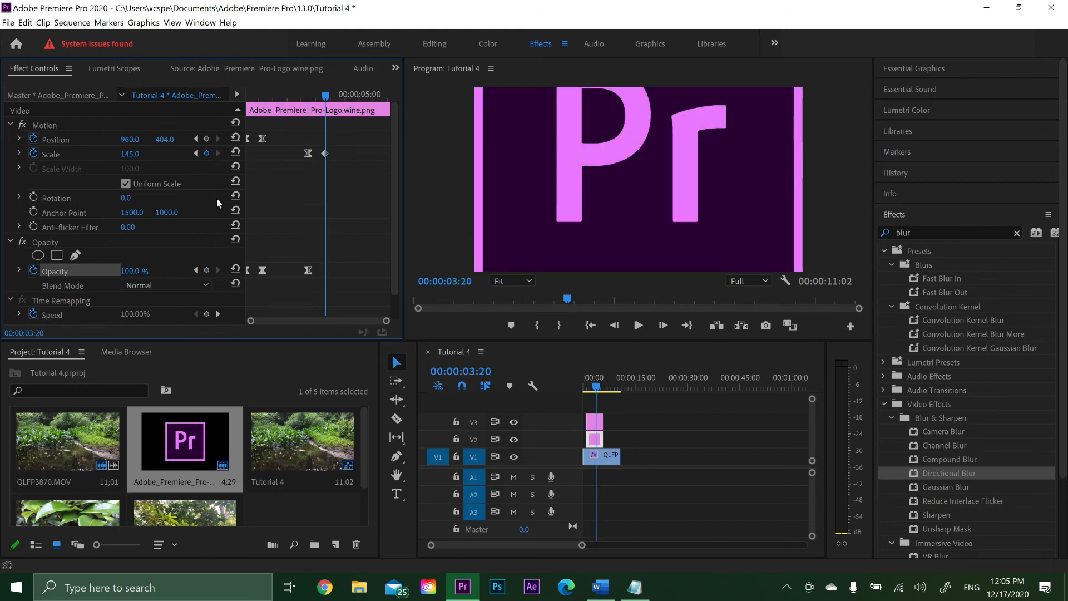
pyautogui.click(140, 268)
pyautogui.write('0')
pyautogui.press('Return')
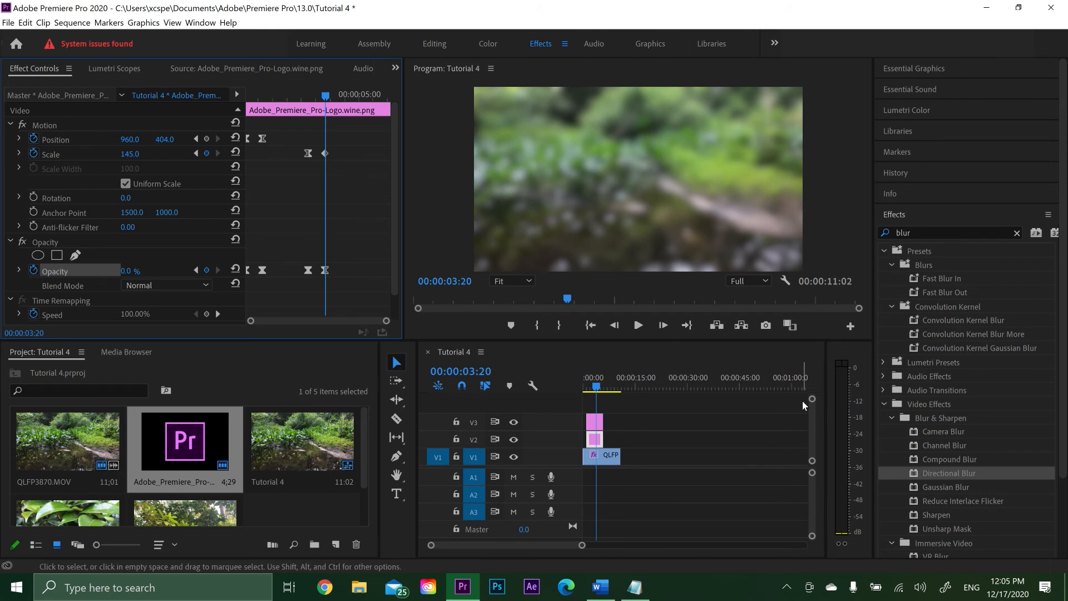
# Step: Fade out the QLFP3870.MOV background clip with opacity keyframes of 100% at 00:00:04:23 and 0% at 00:00:06:09
pyautogui.click(637, 328)
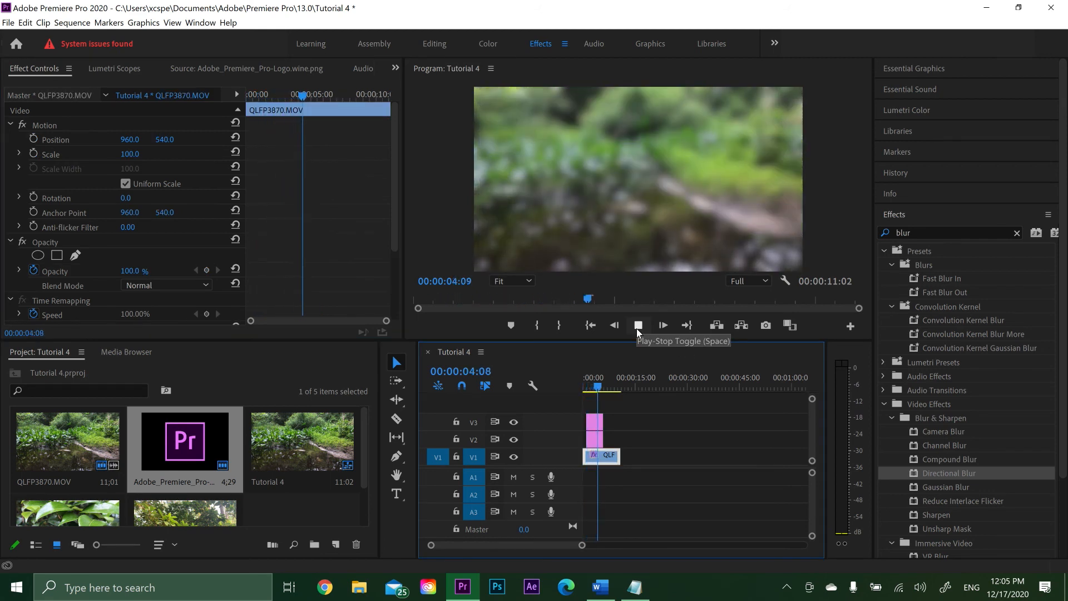
pyautogui.click(637, 328)
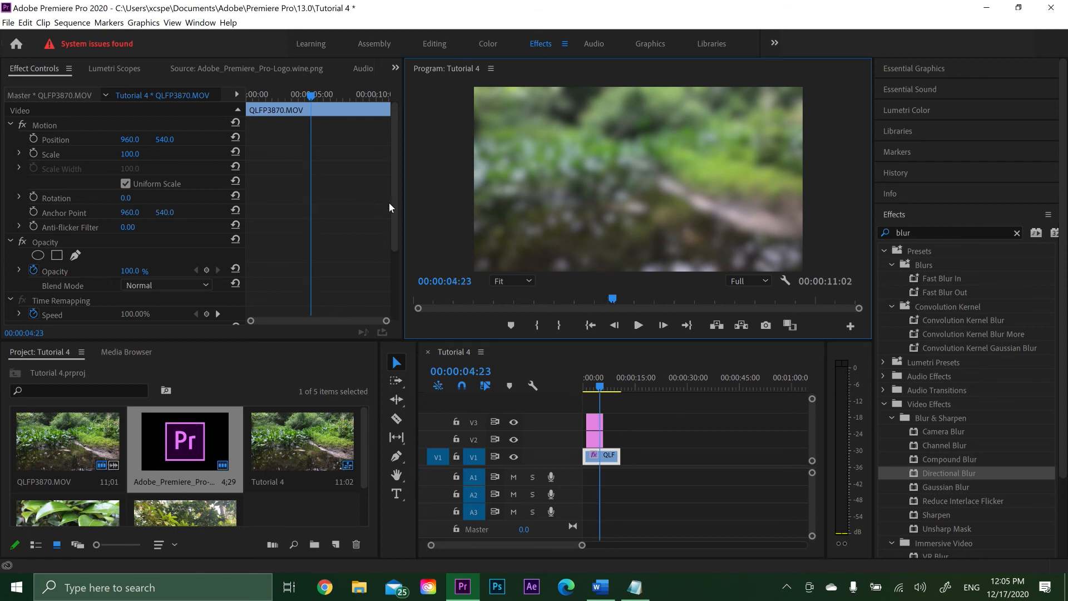
pyautogui.moveTo(396, 203); pyautogui.dragTo(396, 269)
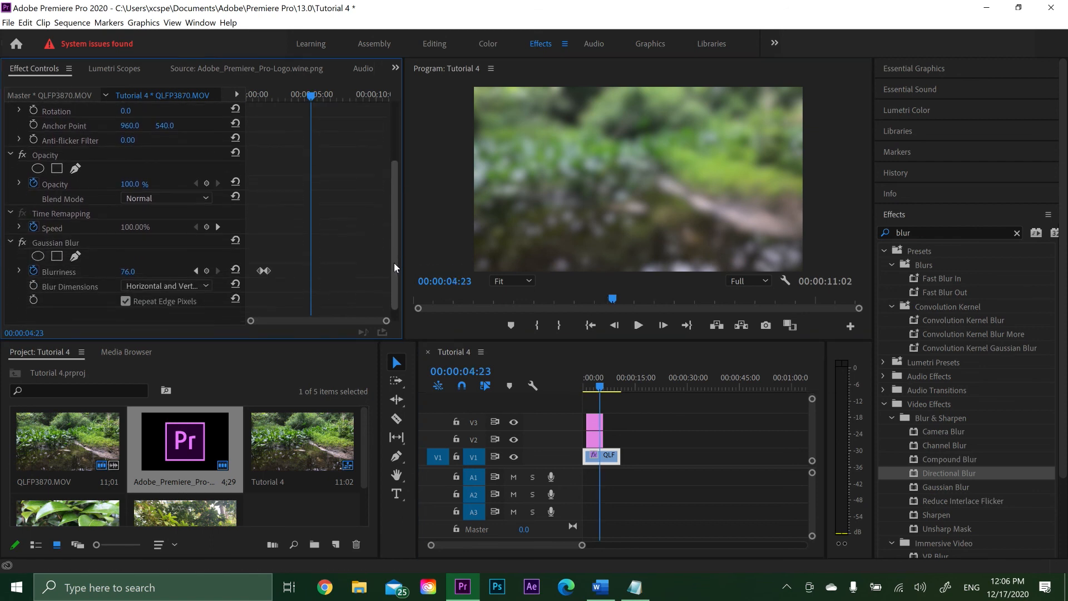
pyautogui.click(207, 184)
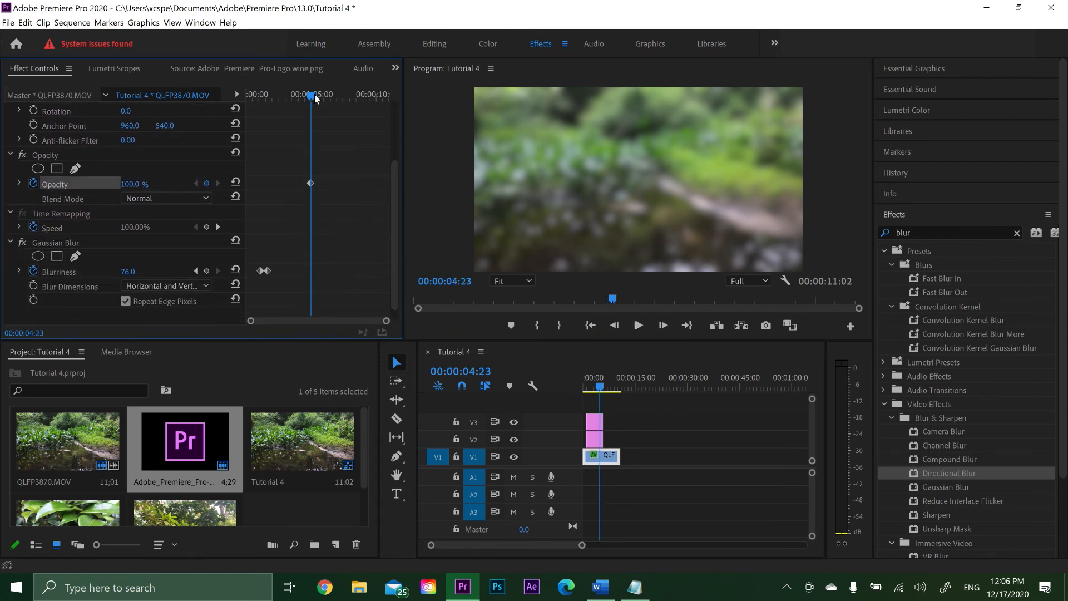
pyautogui.moveTo(315, 98); pyautogui.dragTo(329, 95)
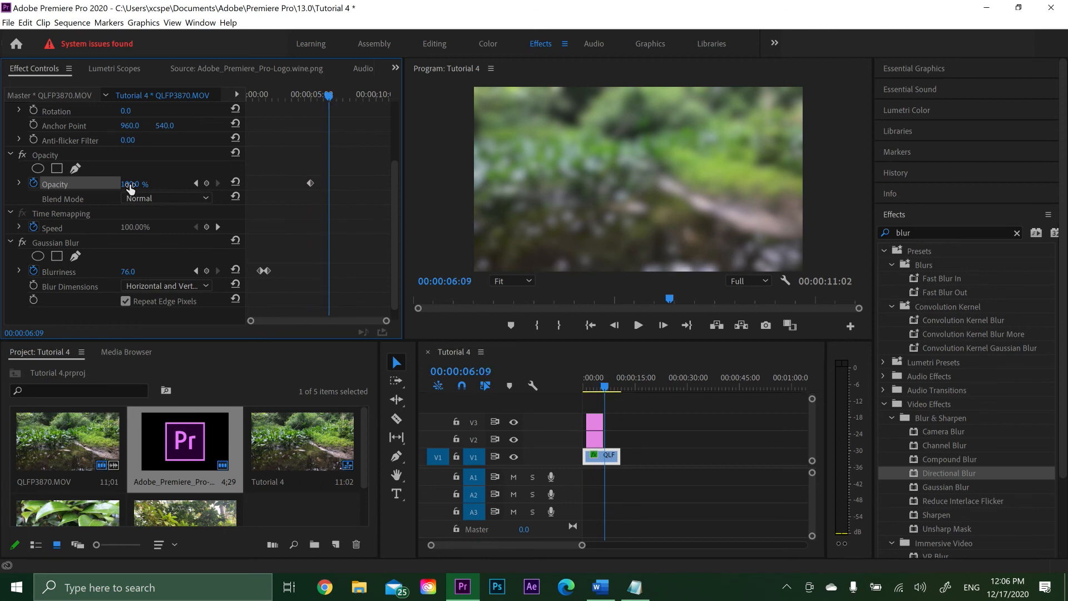
pyautogui.click(129, 184)
pyautogui.write('0')
pyautogui.press('Return')
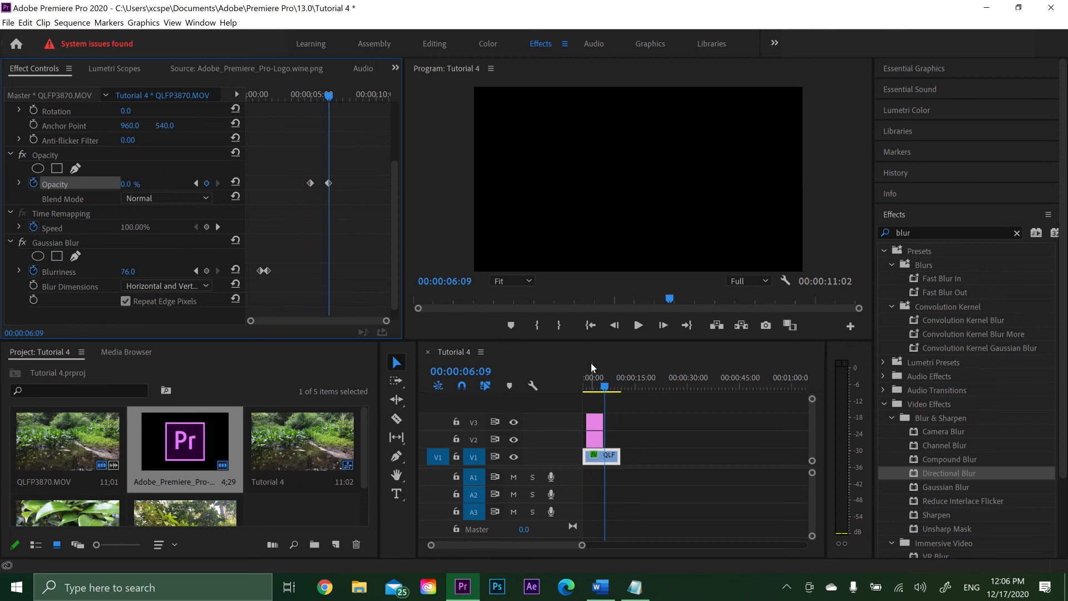